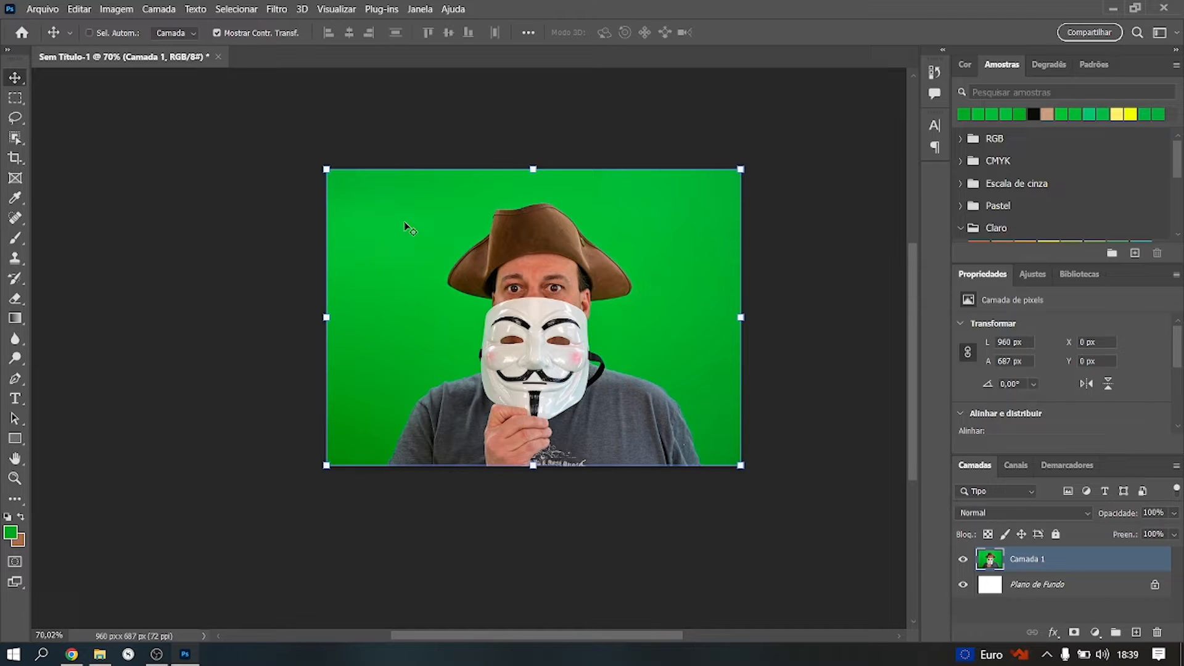
# Step: Start a Color Range selection on the Camada 1 photo using Amostras de Cores as the selection source
pyautogui.scroll(3, 405, 228)
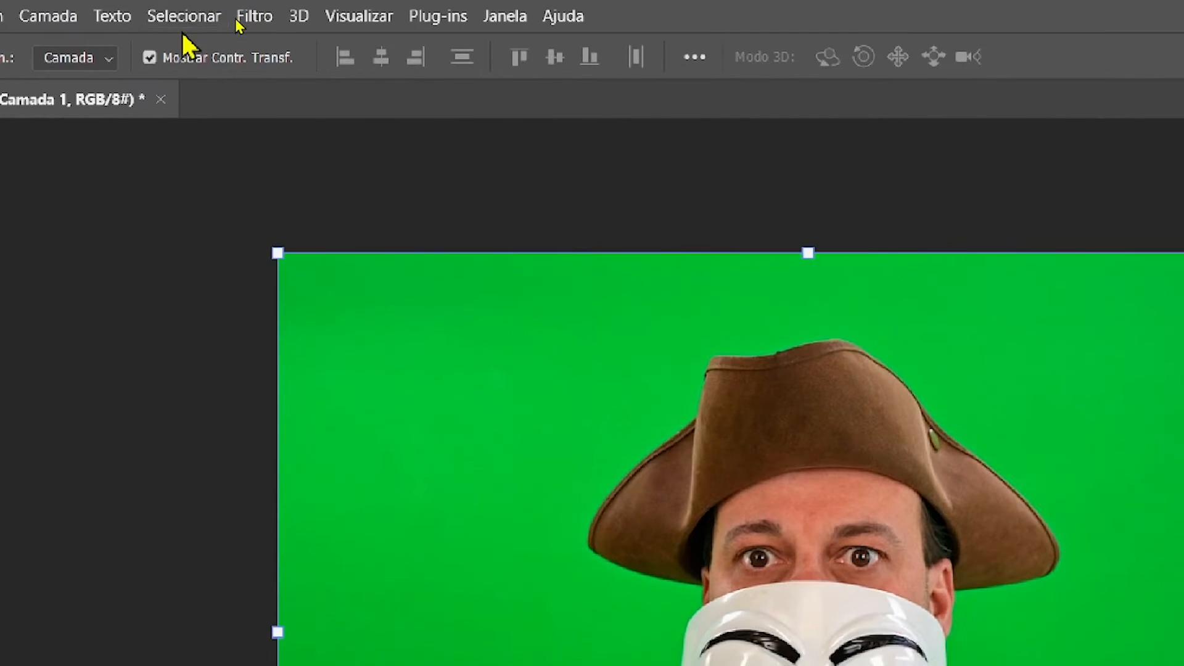
pyautogui.click(185, 25)
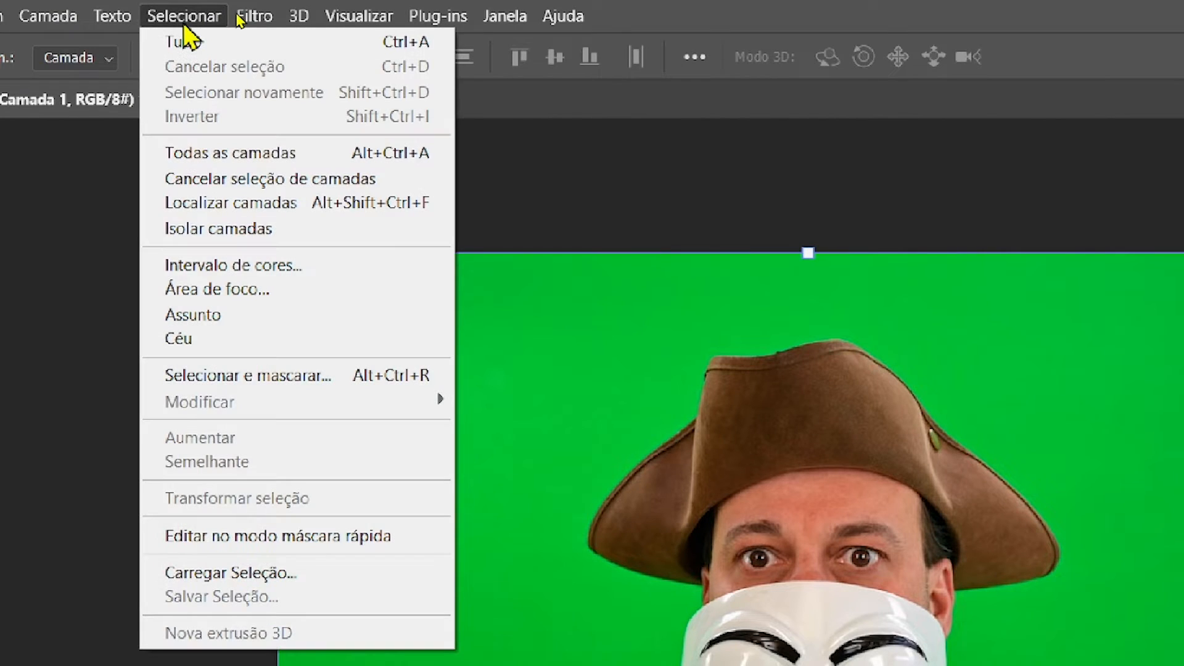
pyautogui.click(255, 266)
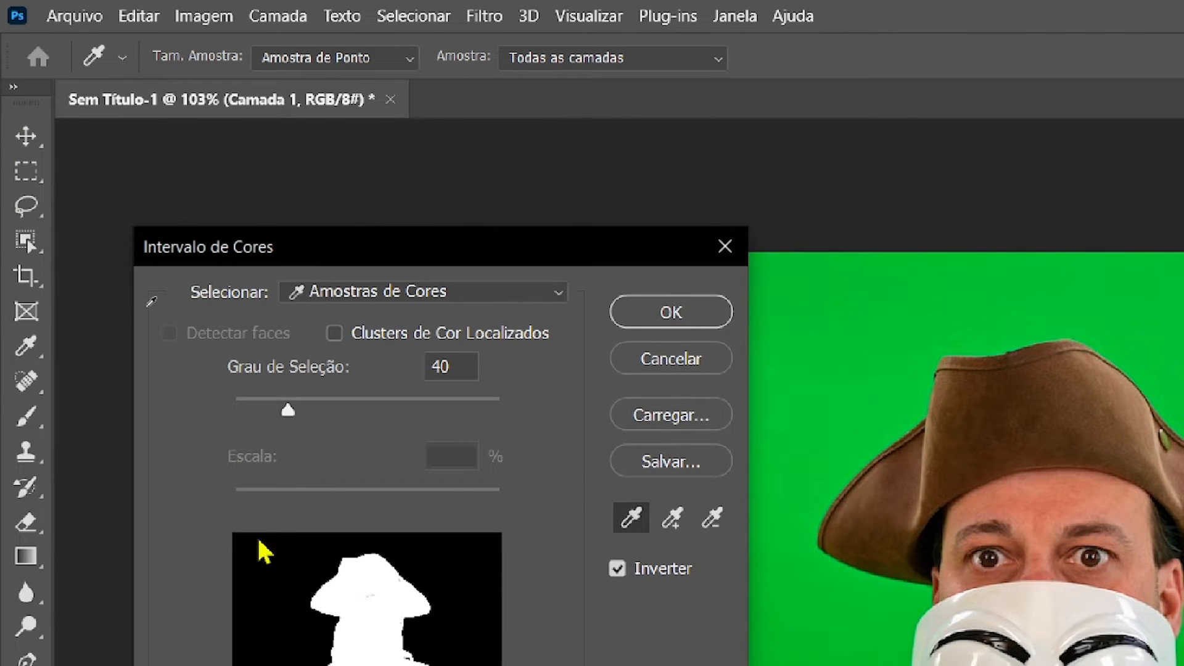
pyautogui.click(377, 293)
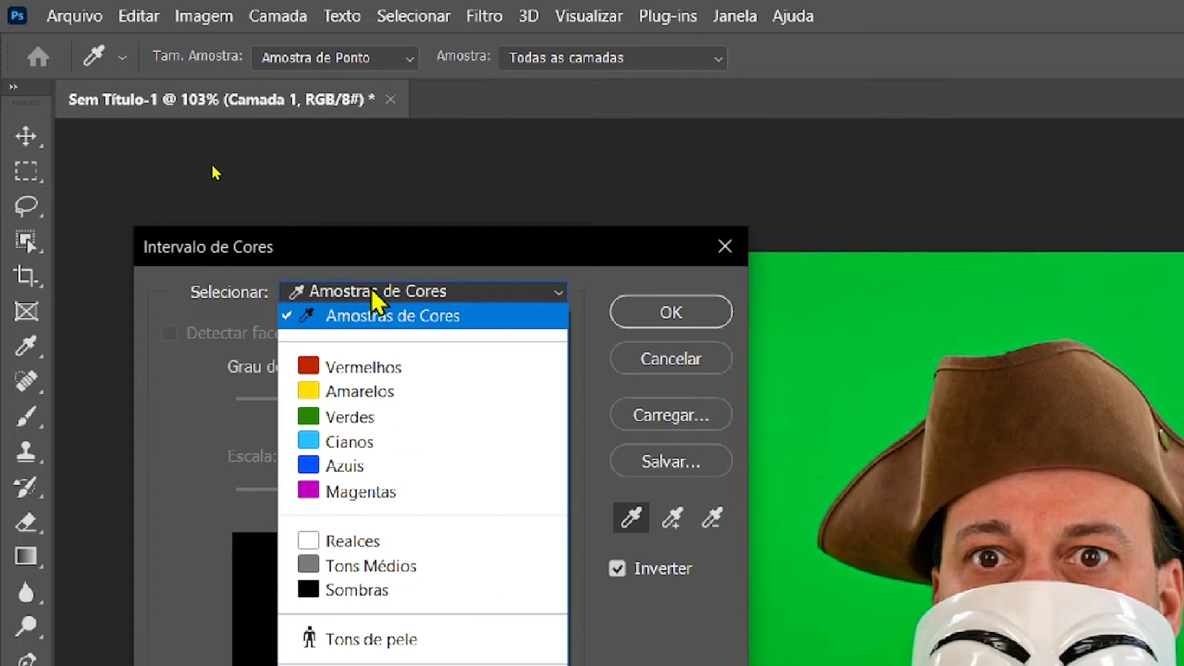
pyautogui.click(428, 316)
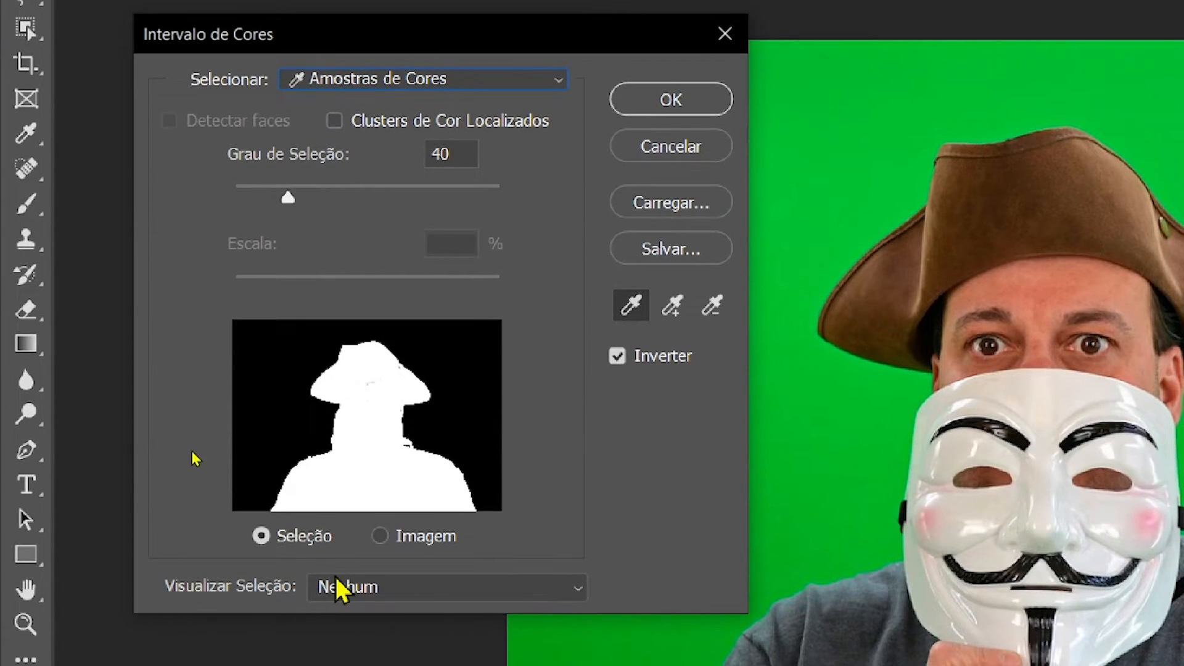
# Step: Keep the Color Range selection preview at Nenhum and switch the Inverter option off and on again
pyautogui.click(339, 588)
pyautogui.click(366, 620)
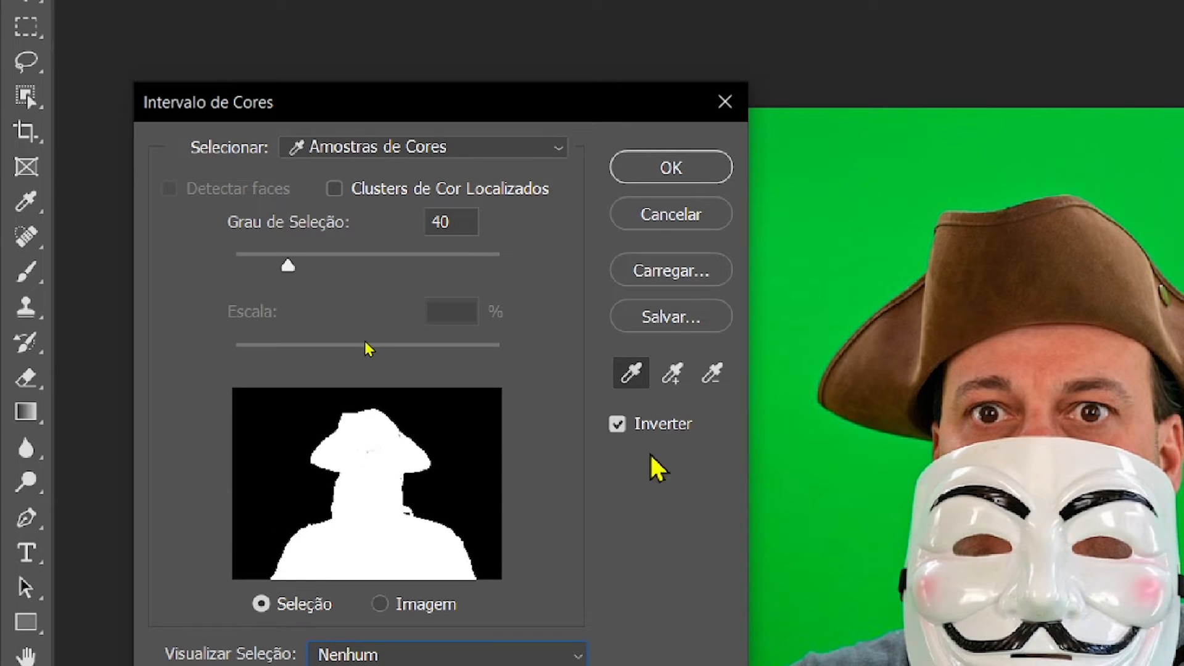
pyautogui.click(617, 427)
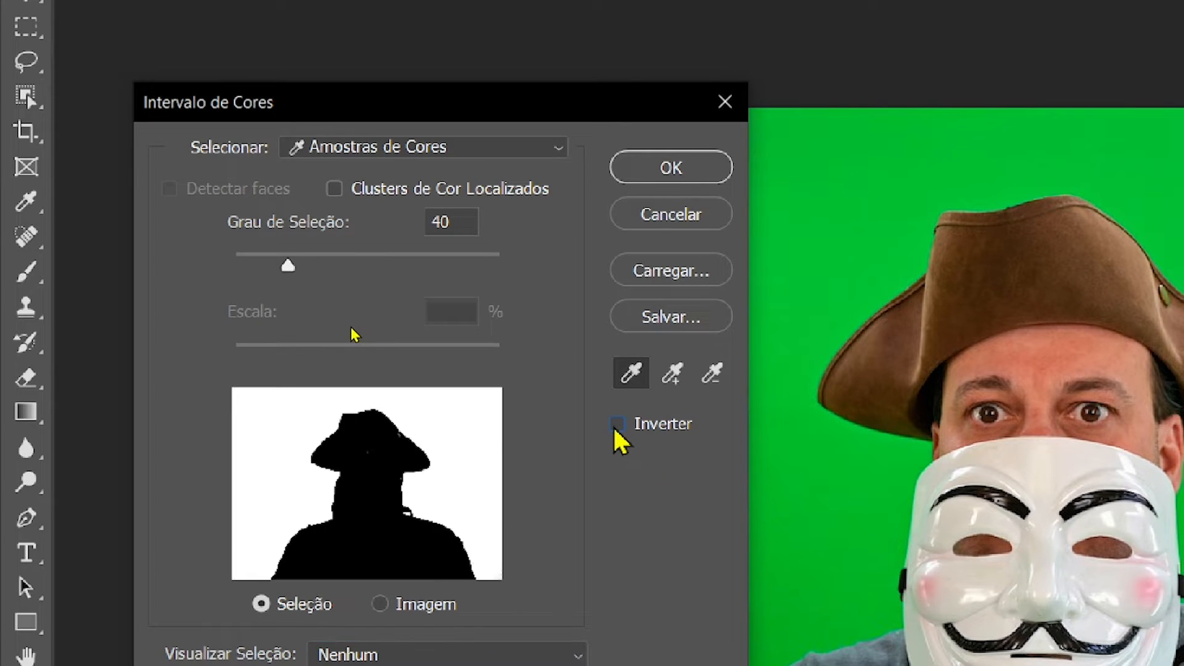
pyautogui.click(619, 429)
# Step: Try subtracting two samples of the green background beside the man from the color range
pyautogui.click(672, 375)
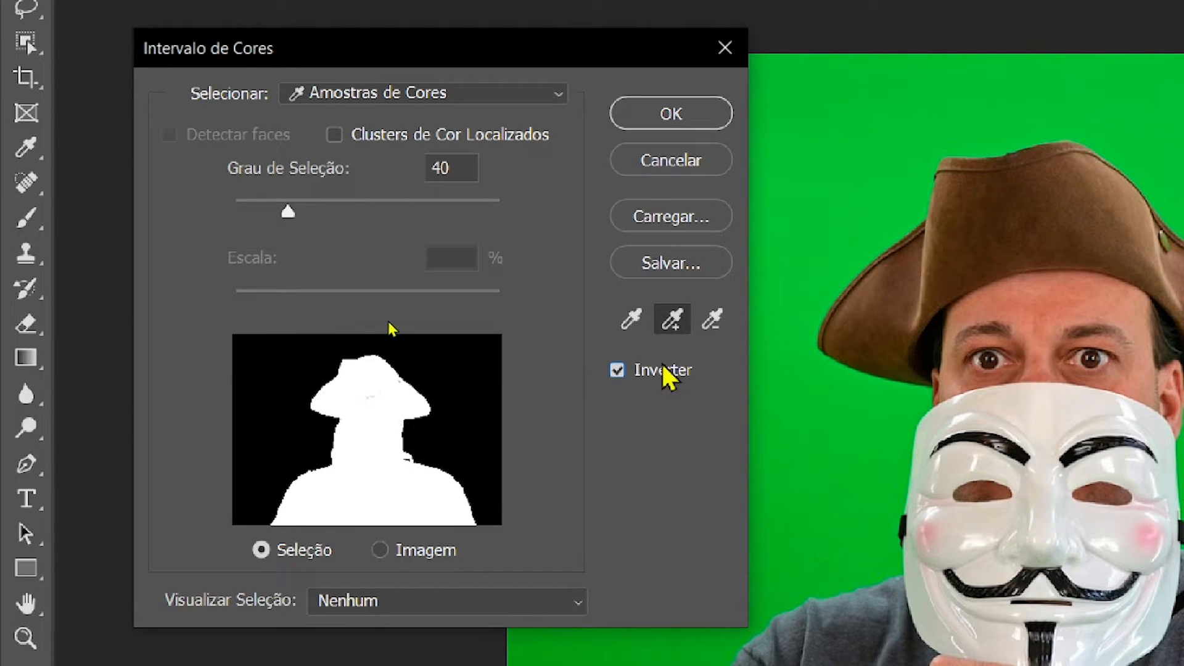
pyautogui.click(712, 321)
pyautogui.click(809, 434)
pyautogui.click(784, 217)
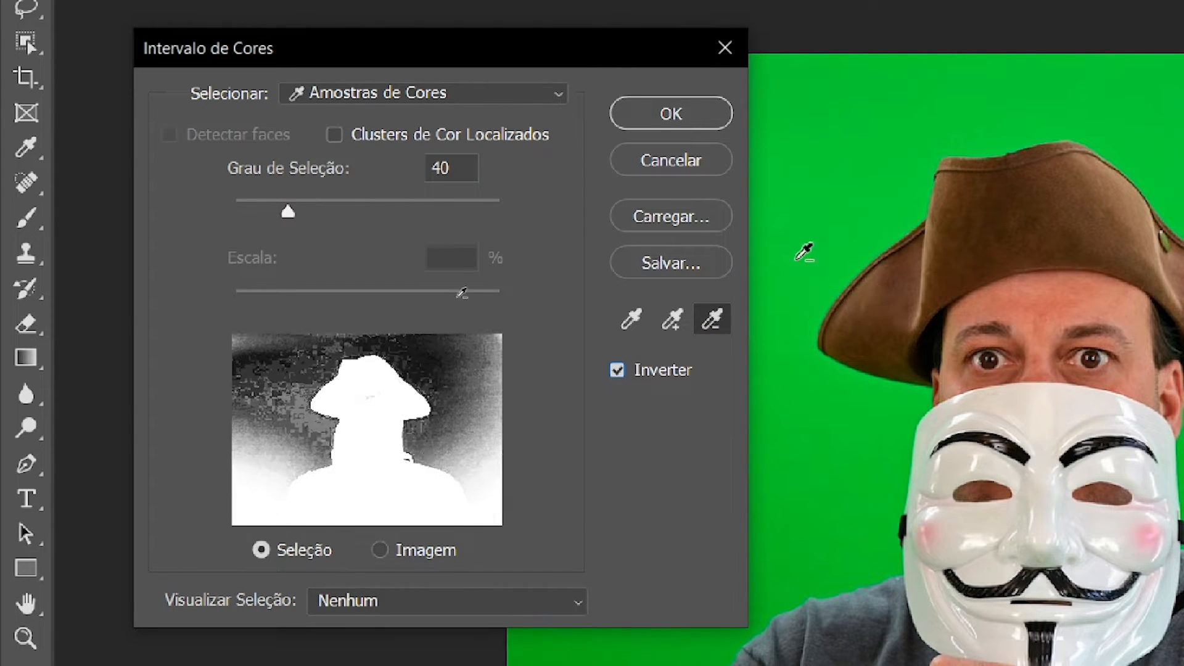
# Step: Add two green background samples to the color range, one above the hat brim and one beside the shoulder
pyautogui.click(672, 313)
pyautogui.click(815, 184)
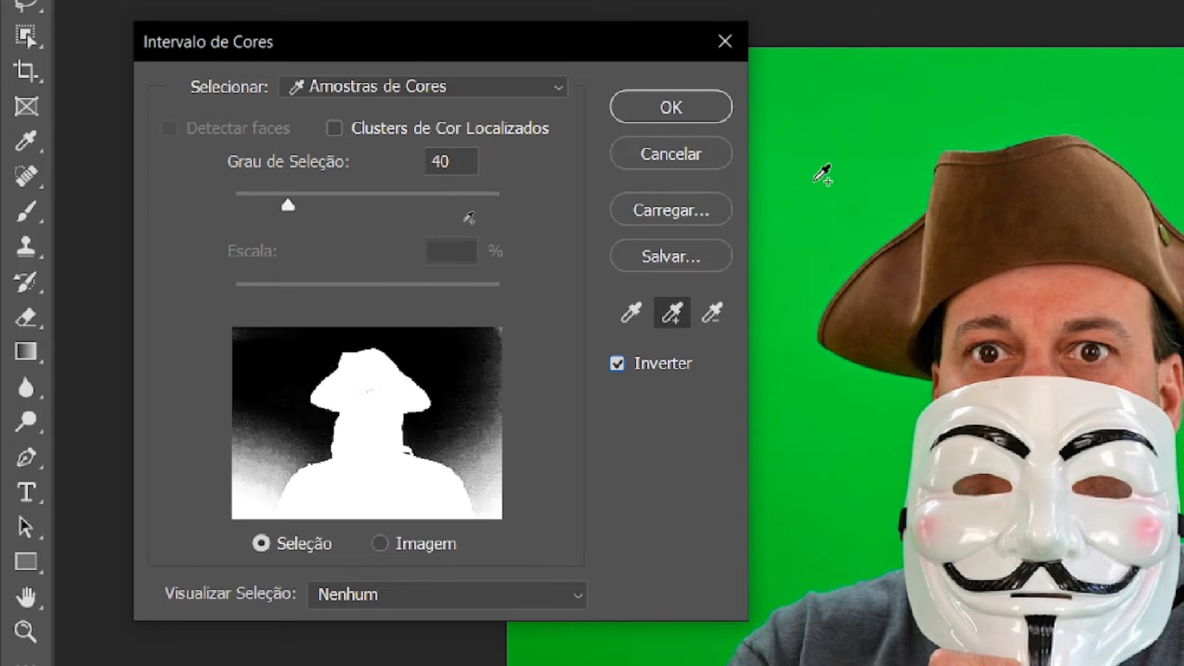
pyautogui.click(803, 522)
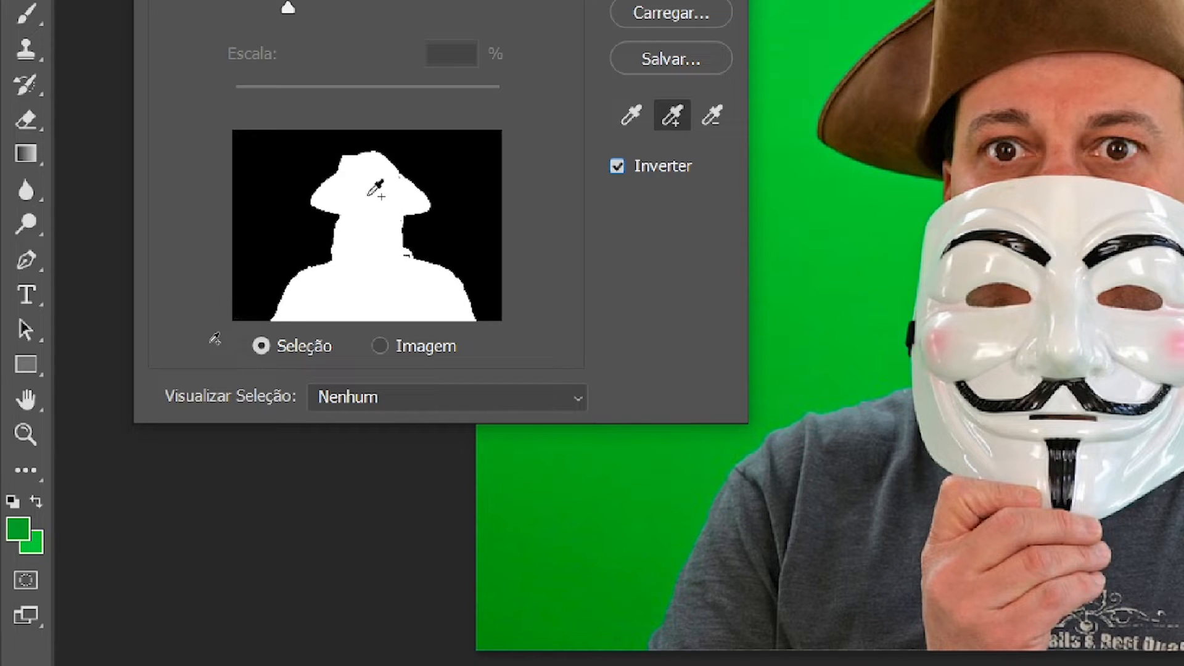
# Step: Subtract samples on the man's silhouette in the selection preview, and add one from the background's lower-right corner
pyautogui.click(713, 117)
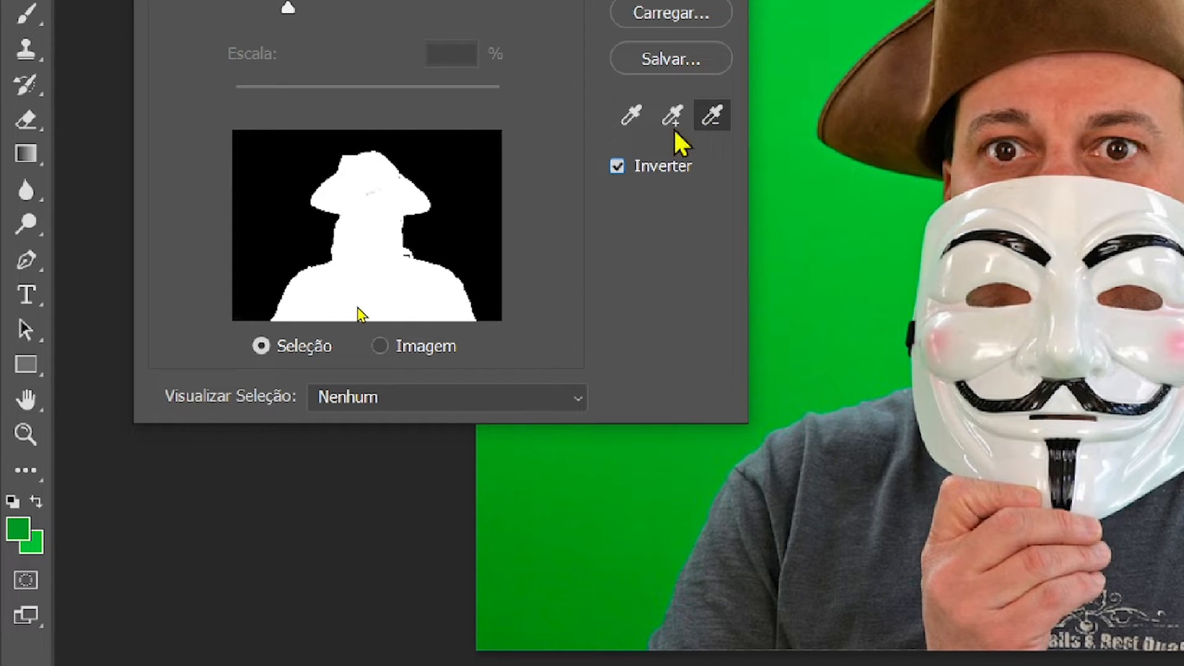
pyautogui.click(372, 191)
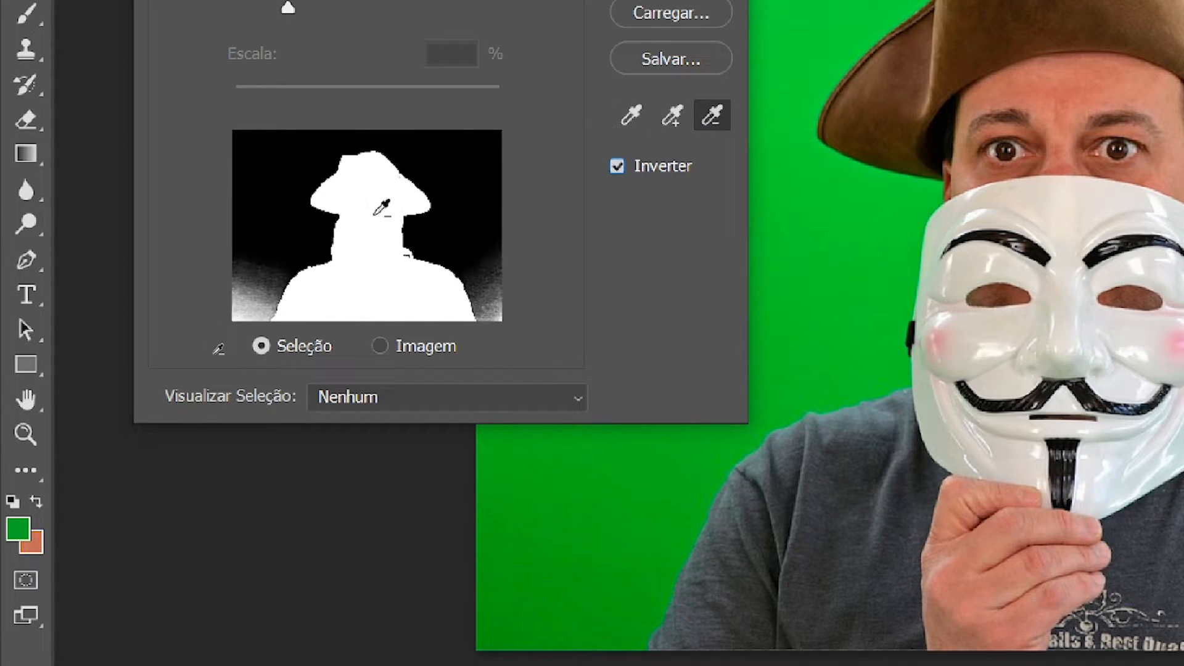
pyautogui.click(391, 252)
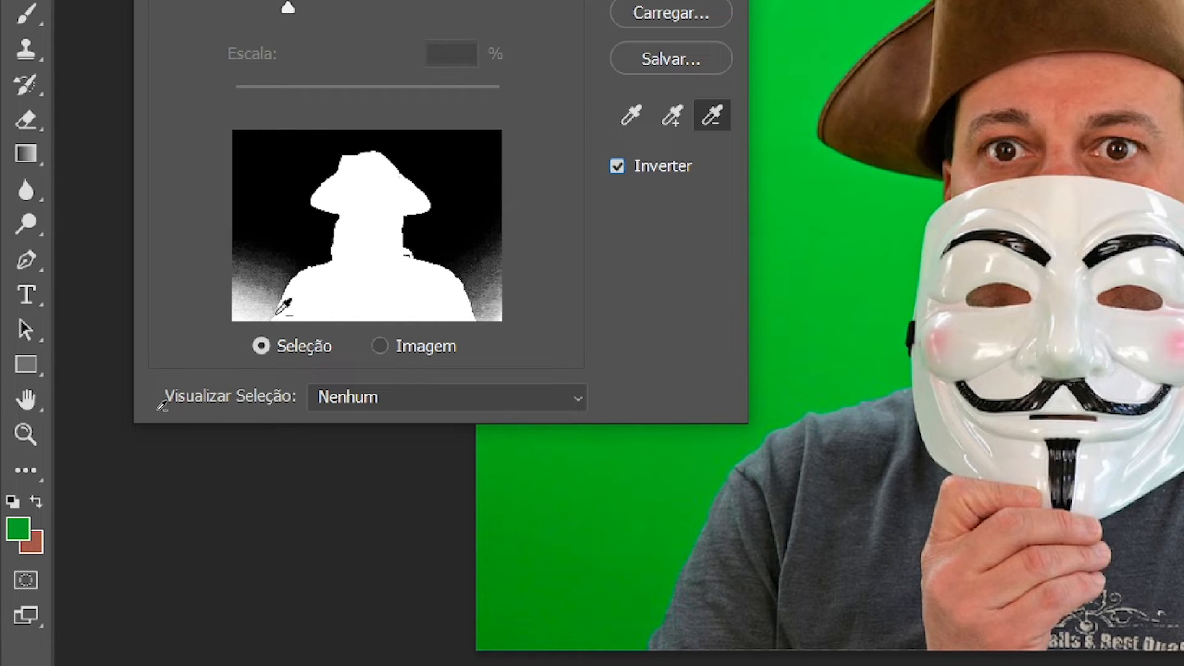
pyautogui.click(672, 115)
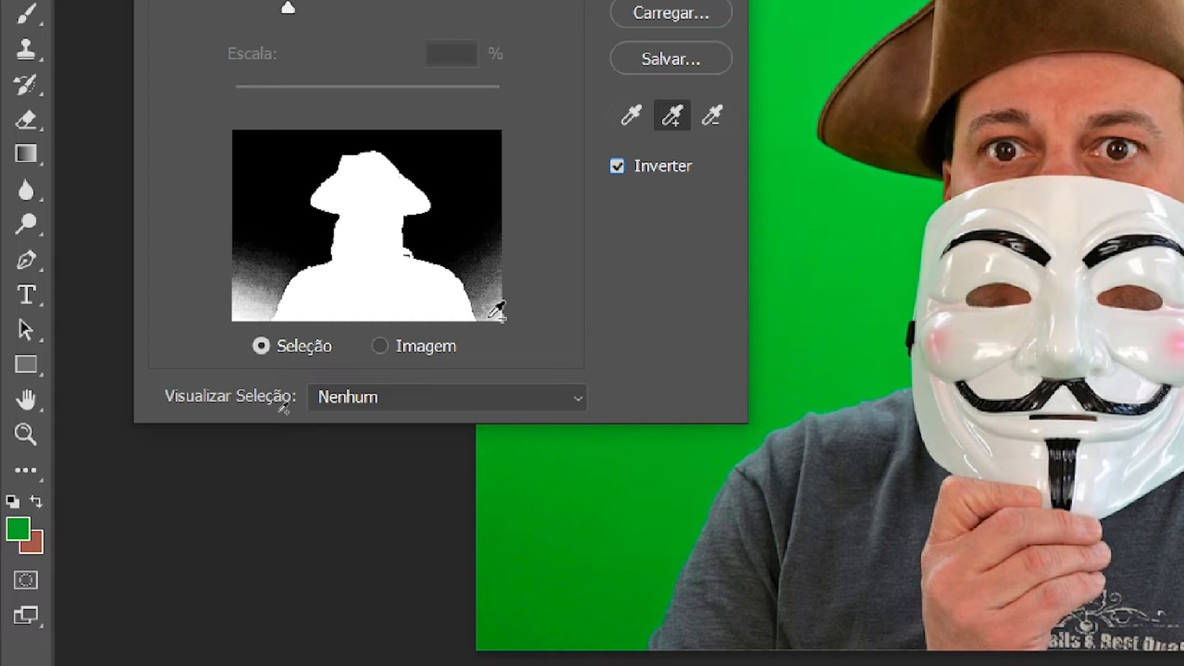
pyautogui.click(498, 311)
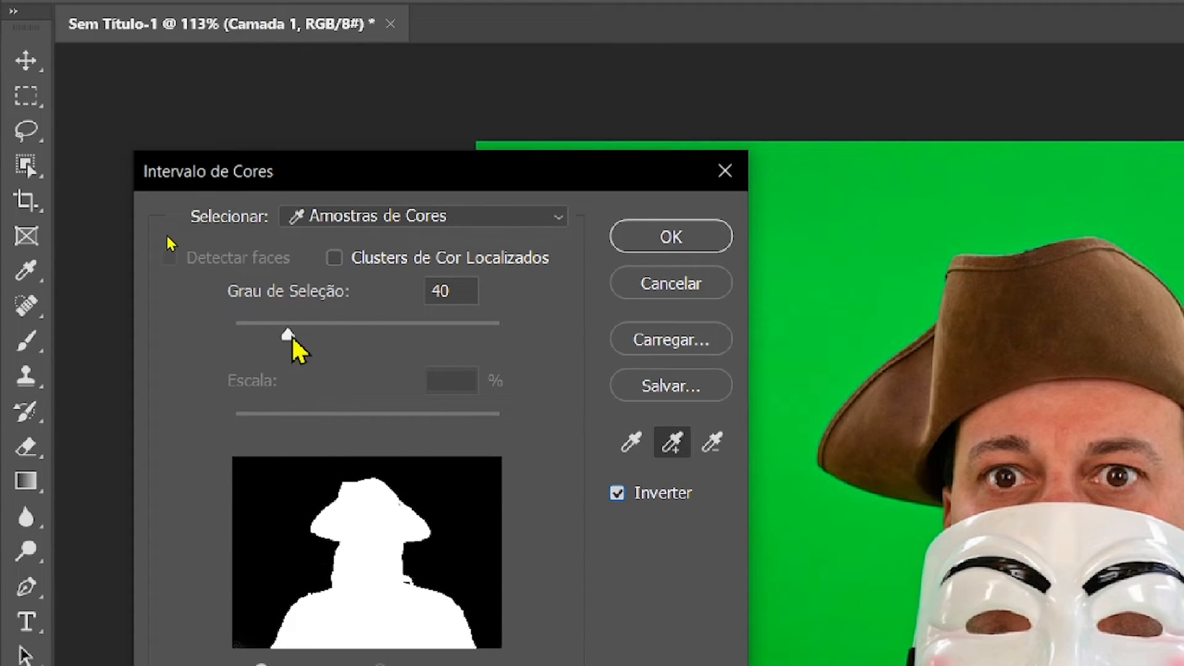
# Step: Set the Grau de Seleção of the color range to 38 after trying 168 and 20
pyautogui.moveTo(293, 341); pyautogui.dragTo(462, 345)
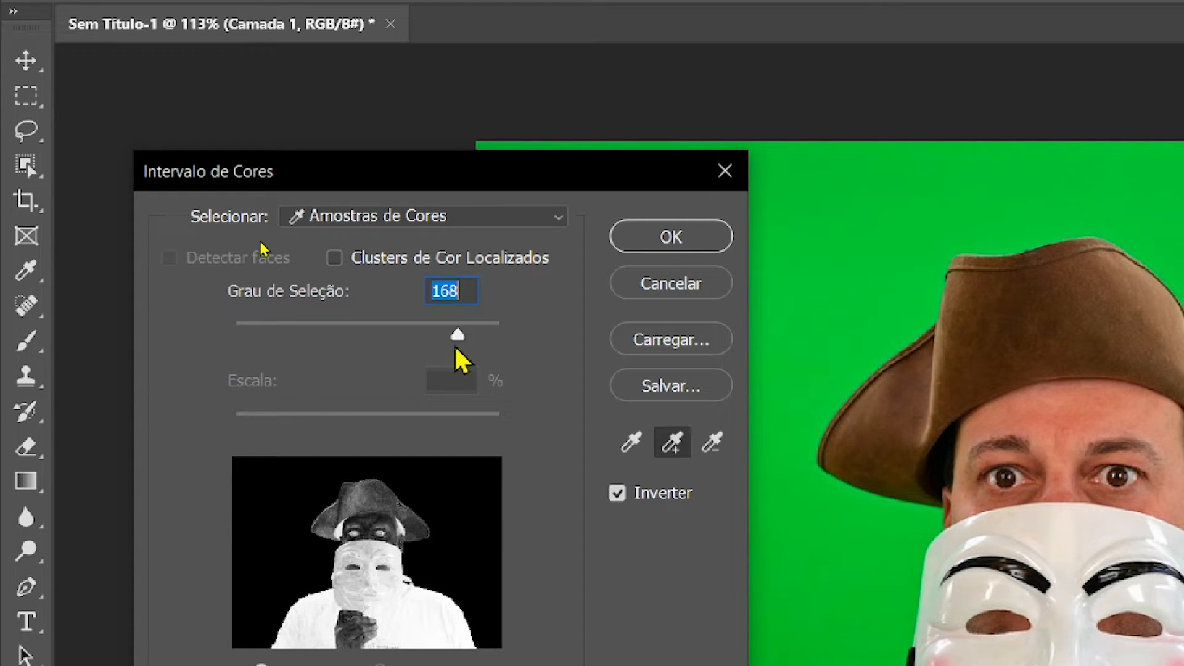
pyautogui.moveTo(457, 349); pyautogui.dragTo(264, 338)
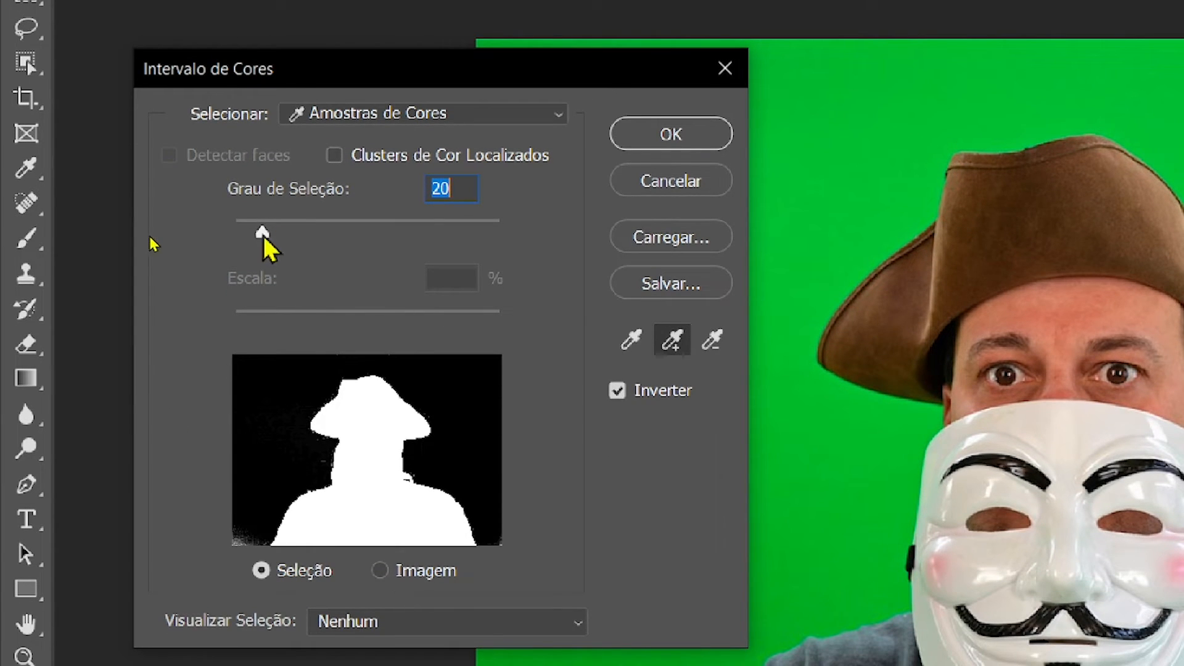
pyautogui.moveTo(262, 233); pyautogui.dragTo(289, 242)
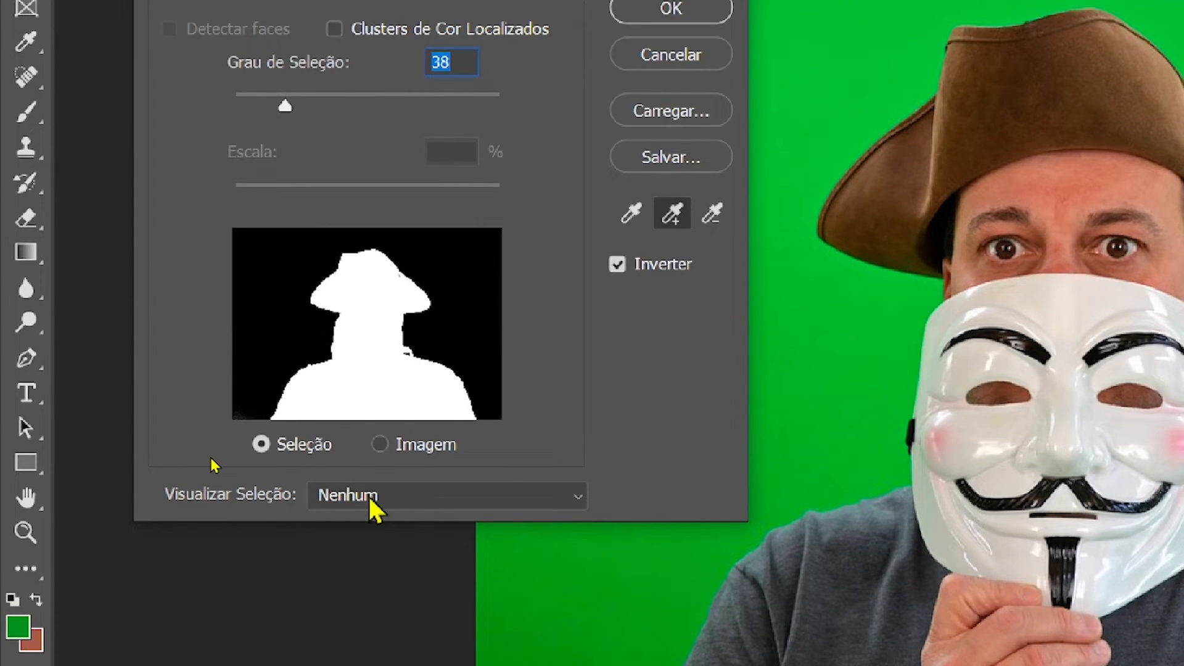
# Step: Preview the color range as Máscara Rápida and apply it as a selection around the man
pyautogui.click(371, 500)
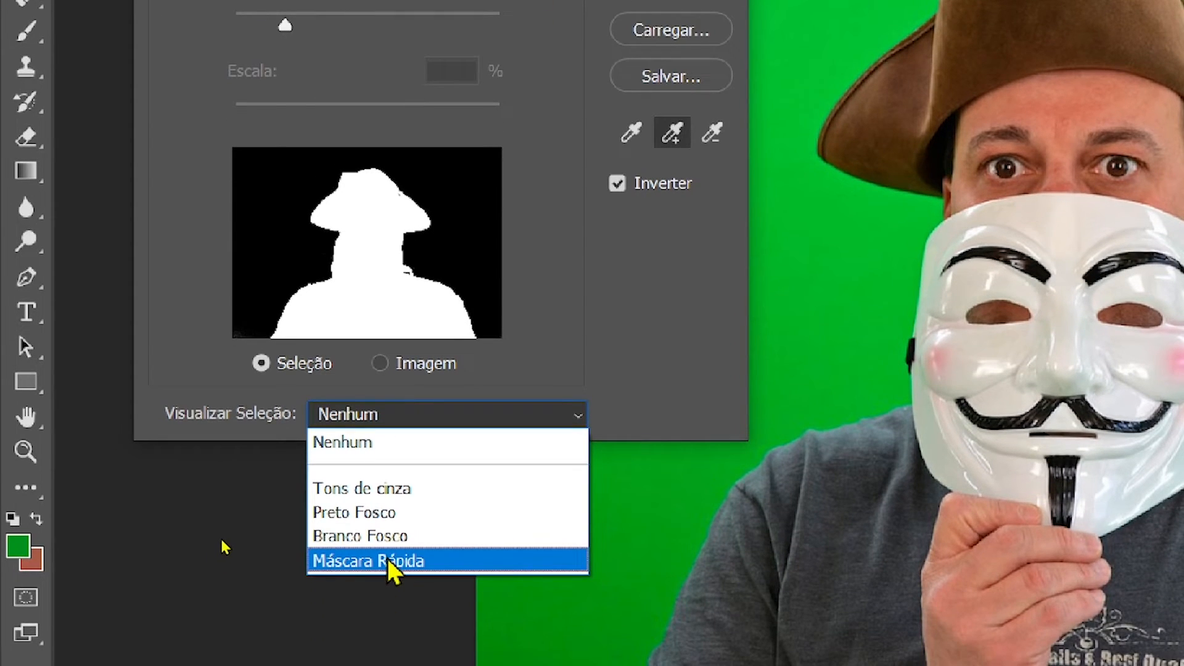
pyautogui.click(388, 640)
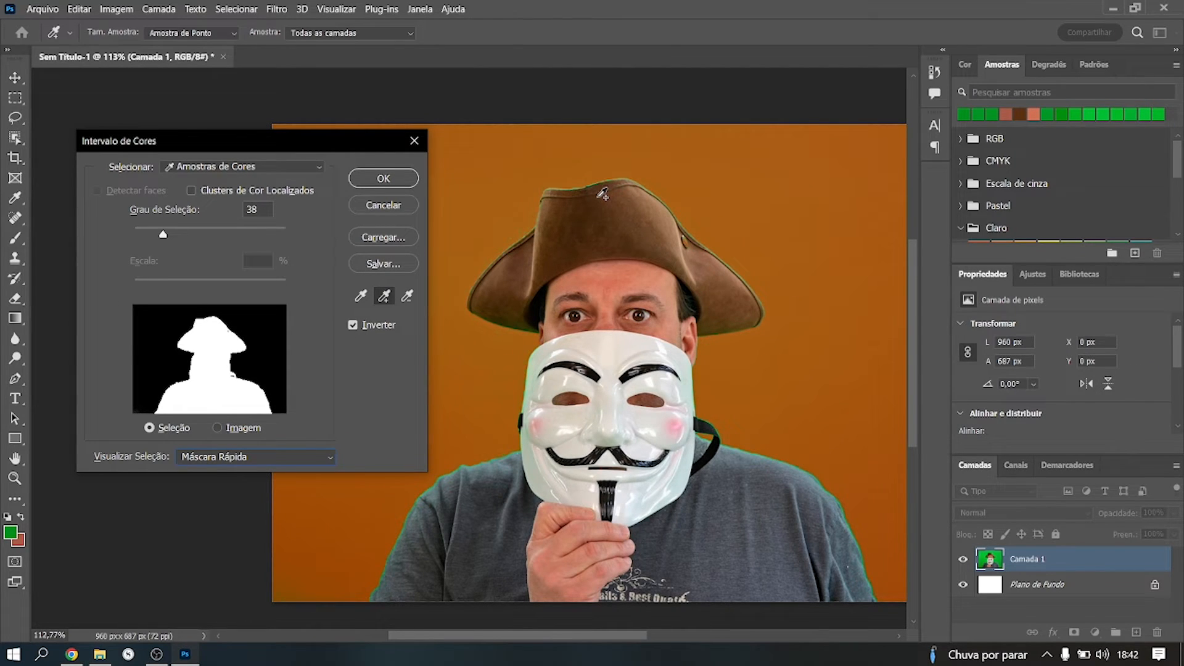
pyautogui.click(383, 179)
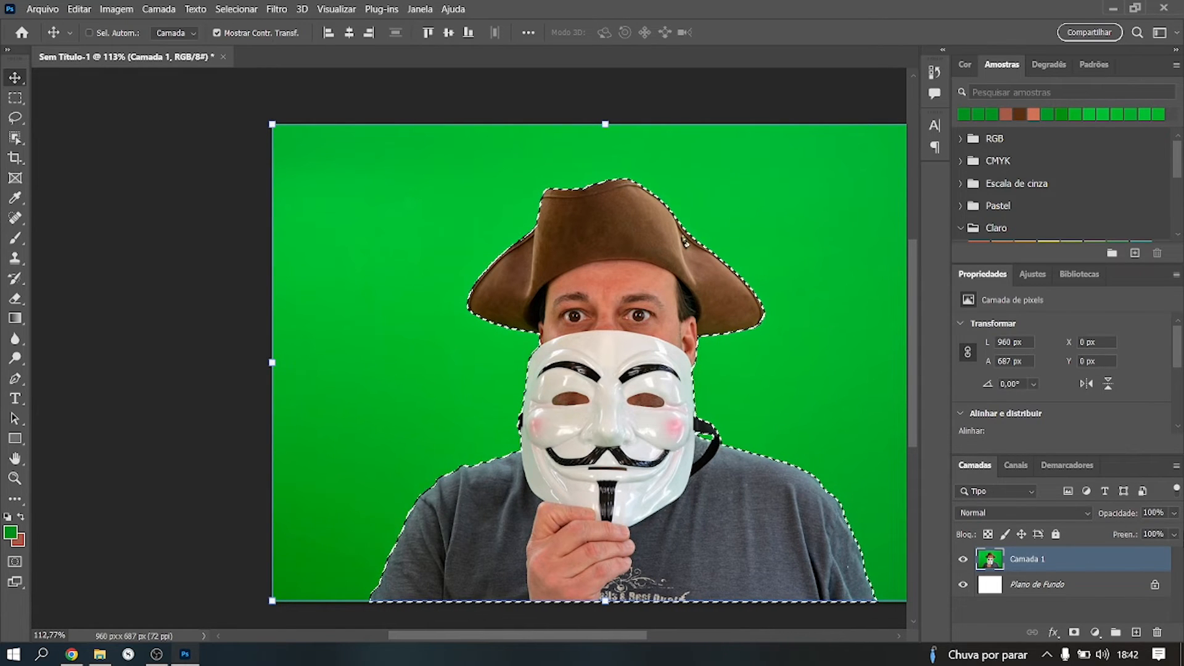
# Step: Add a layer mask to Camada 1 from the active selection to hide the green background
pyautogui.scroll(-2, 850, 485)
pyautogui.scroll(-2, 850, 485)
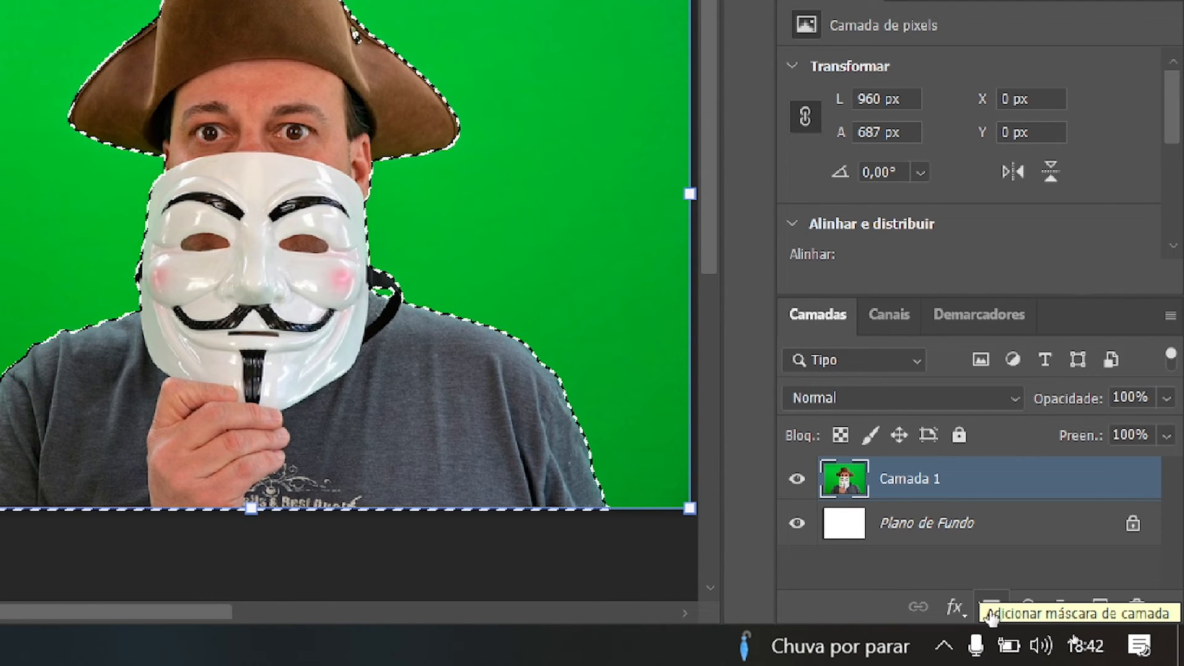
pyautogui.click(992, 609)
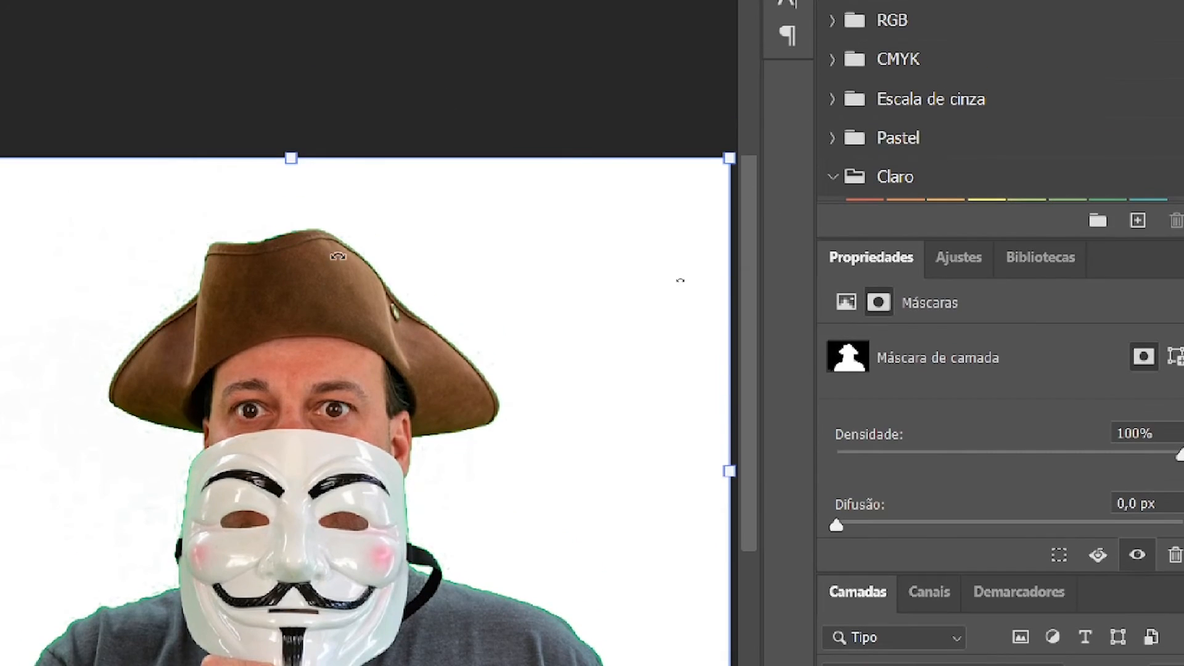
# Step: Check the green fringe along the hat's edge and add a Matiz/Saturação adjustment layer above Camada 1
pyautogui.scroll(5, 360, 231)
pyautogui.scroll(4, 361, 231)
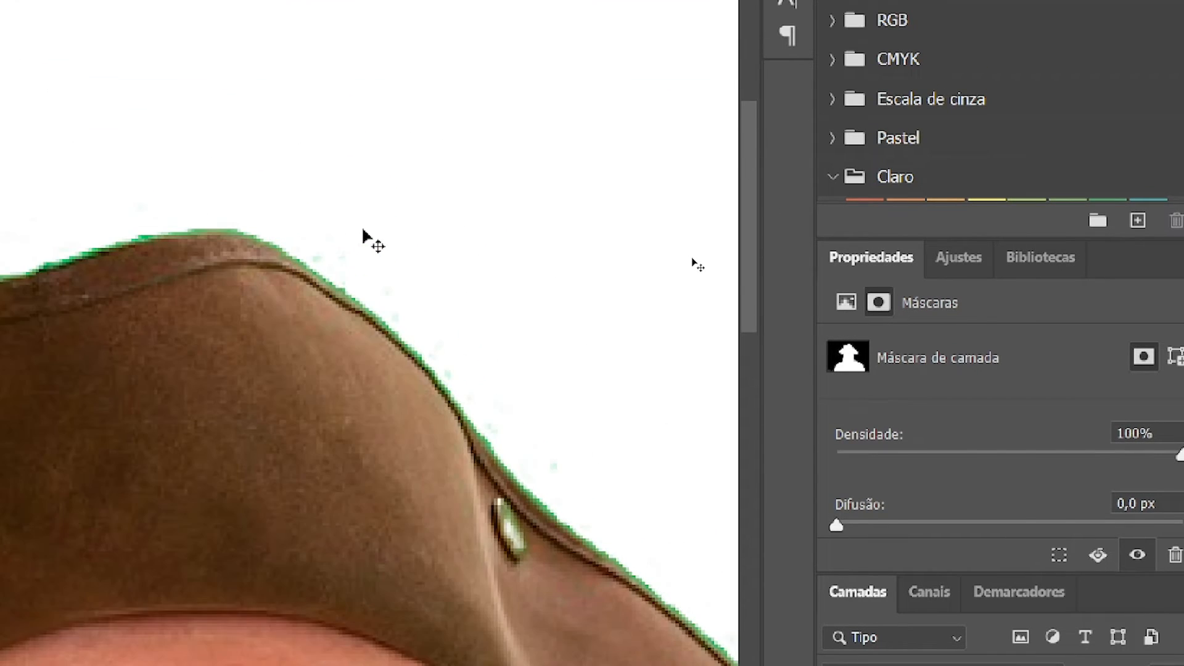
pyautogui.scroll(-5, 238, 336)
pyautogui.scroll(-5, 245, 364)
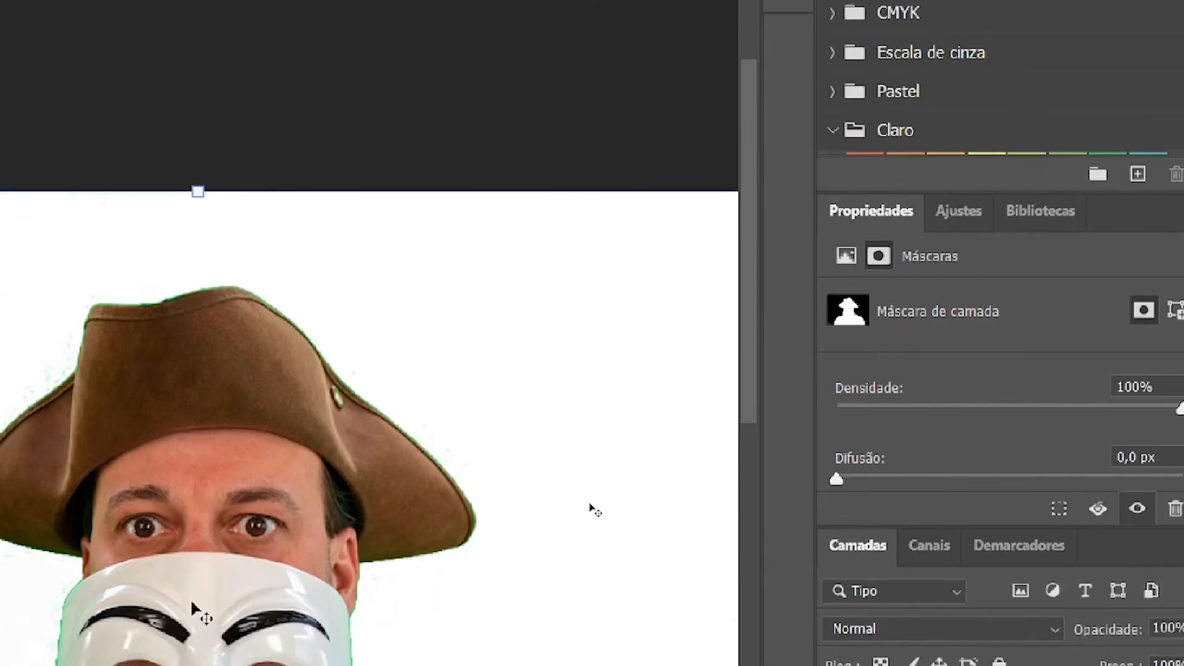
pyautogui.scroll(-5, 672, 420)
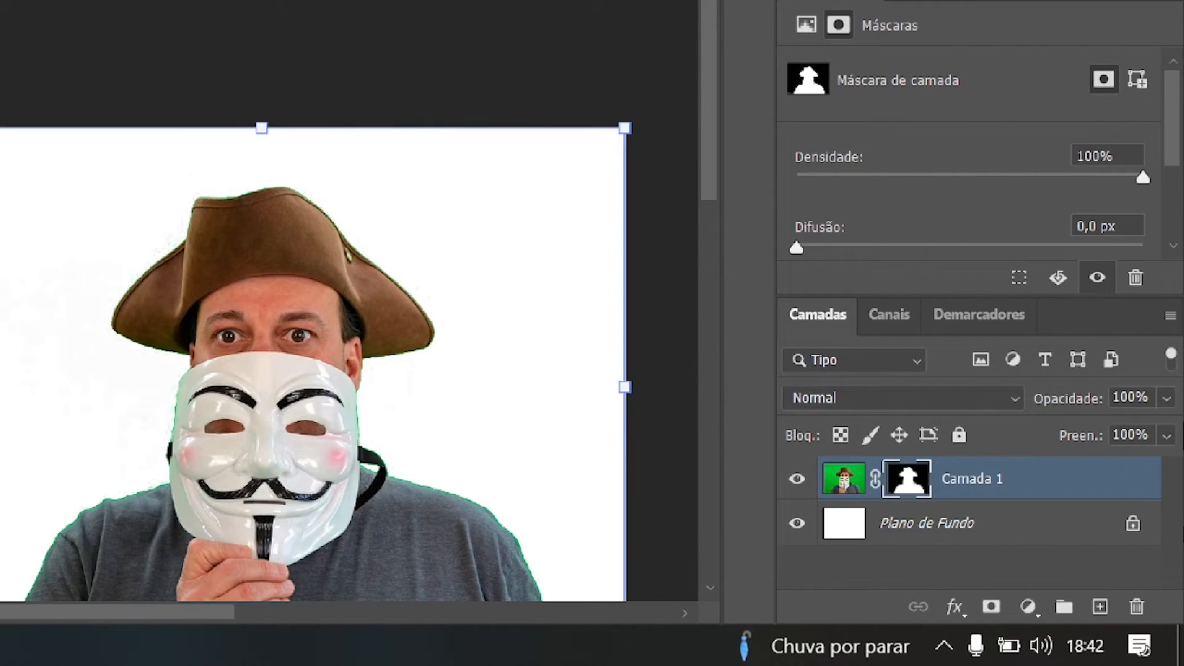
pyautogui.click(1028, 608)
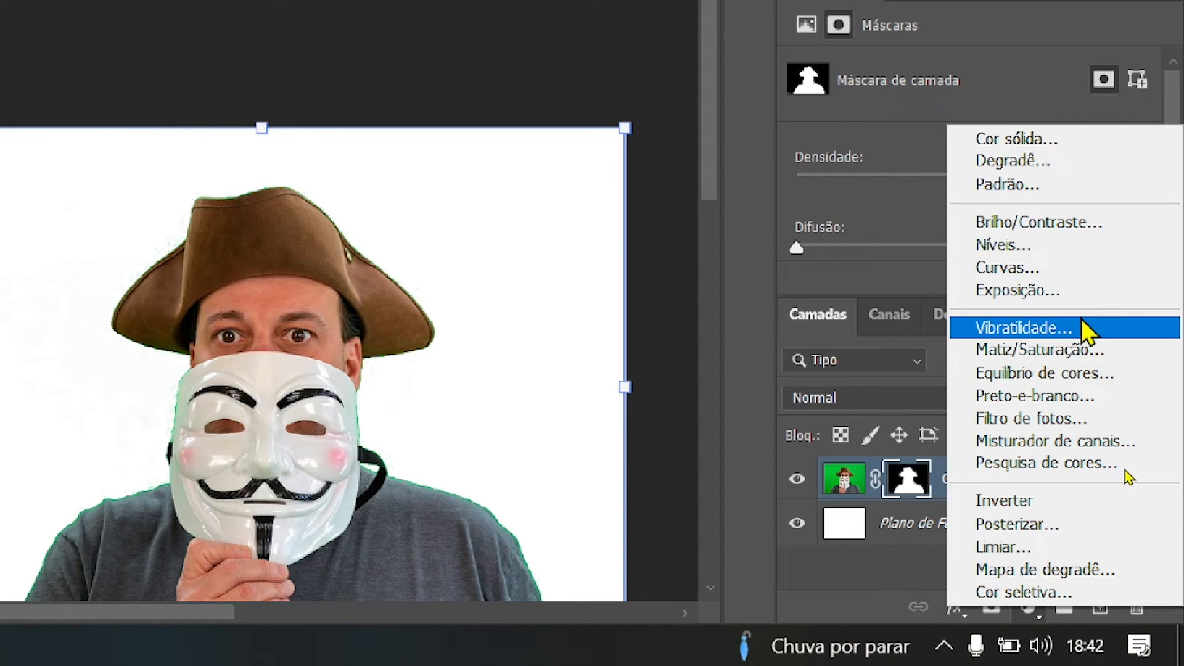
pyautogui.click(1097, 351)
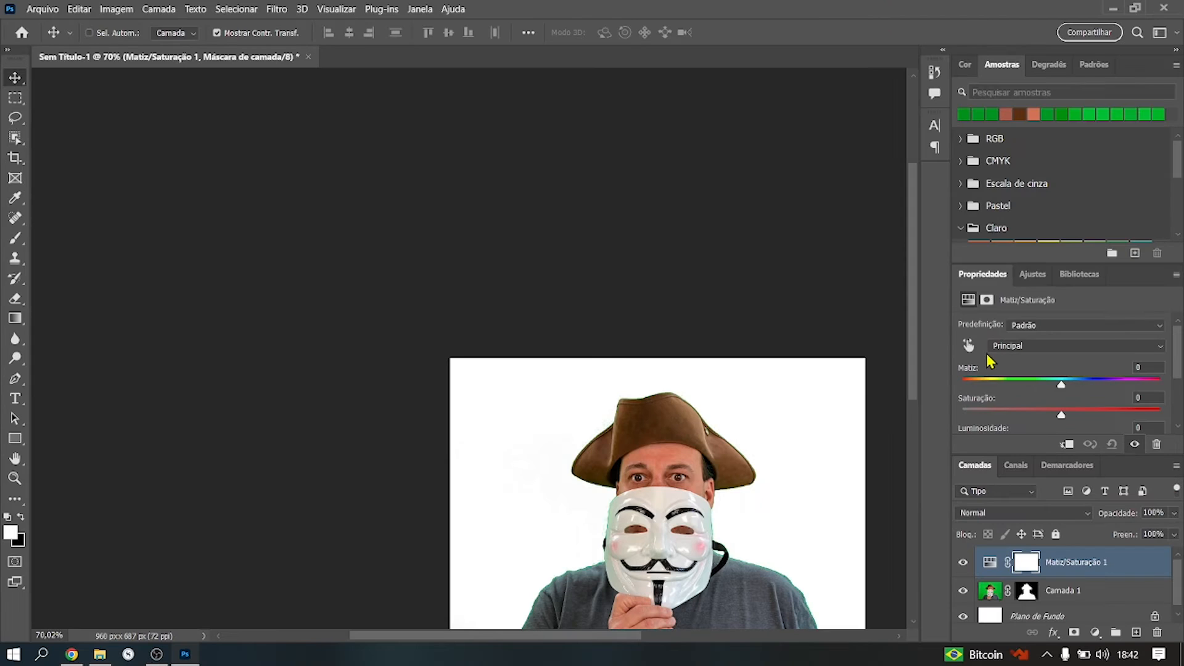
# Step: Set the saturation of Verdes to -100 in the Matiz/Saturação adjustment after trying +100
pyautogui.click(1025, 347)
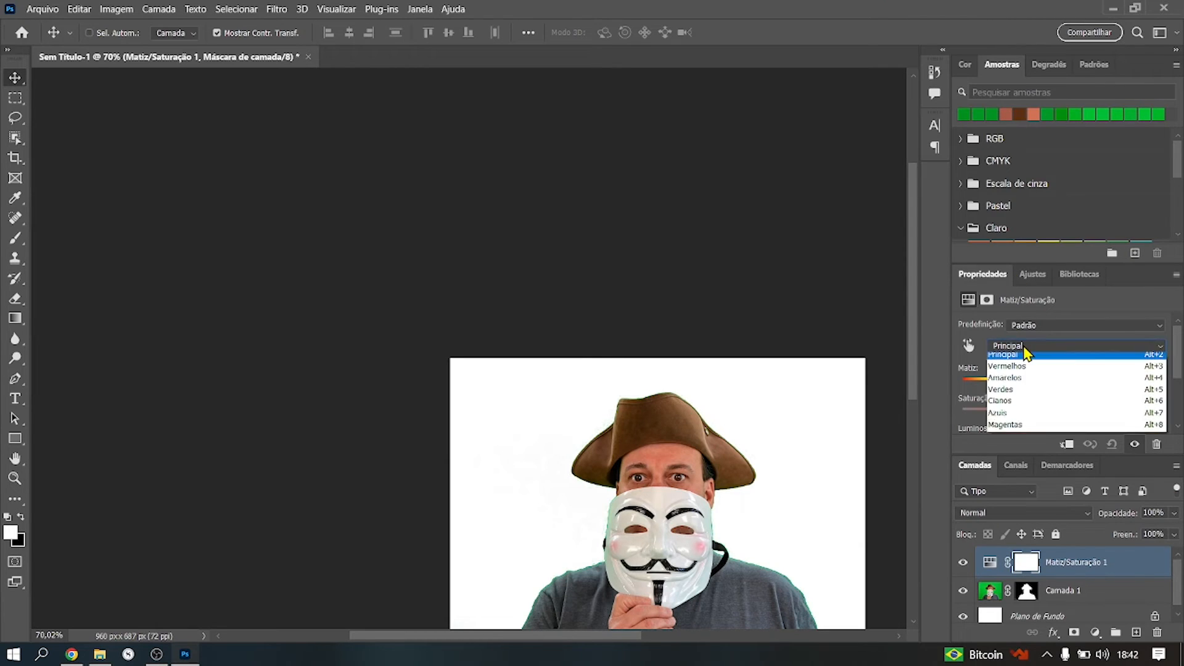
pyautogui.click(1036, 406)
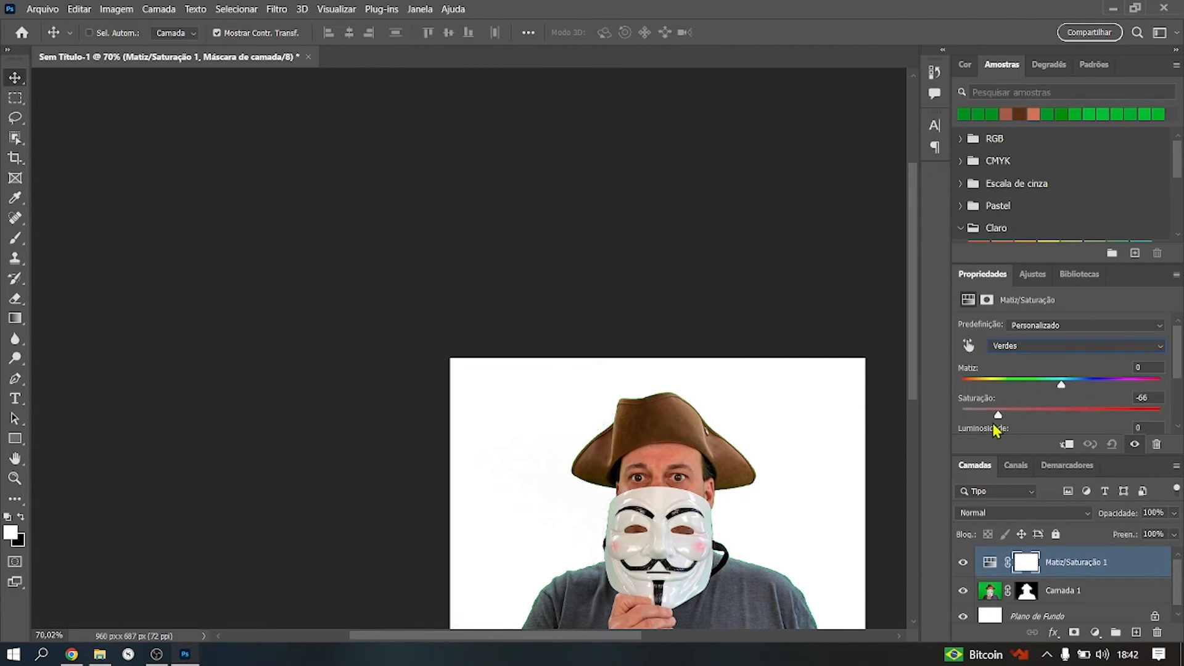
pyautogui.moveTo(948, 437); pyautogui.dragTo(1163, 420)
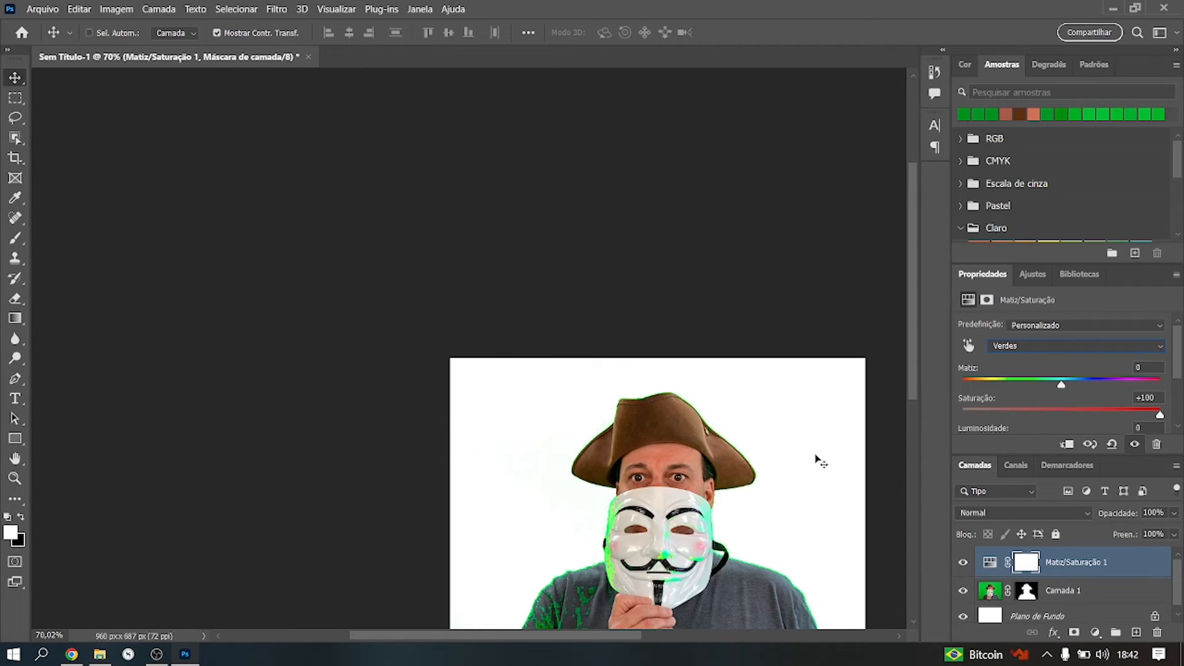
pyautogui.moveTo(916, 378); pyautogui.dragTo(920, 423)
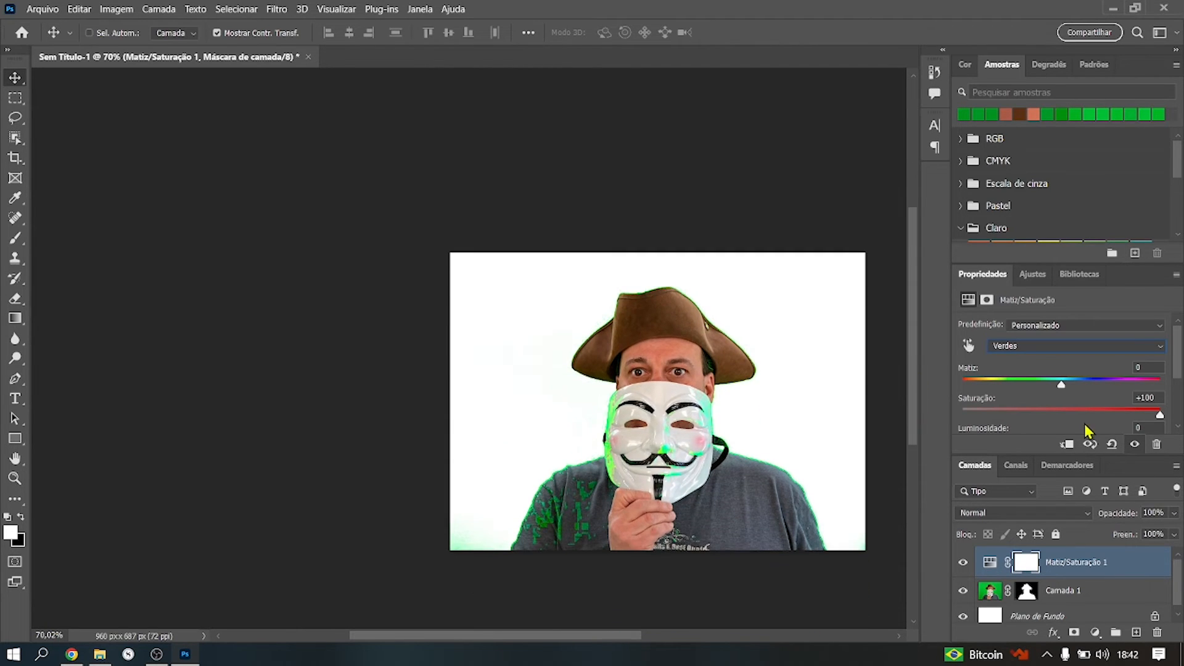
pyautogui.moveTo(1157, 419); pyautogui.dragTo(1061, 425)
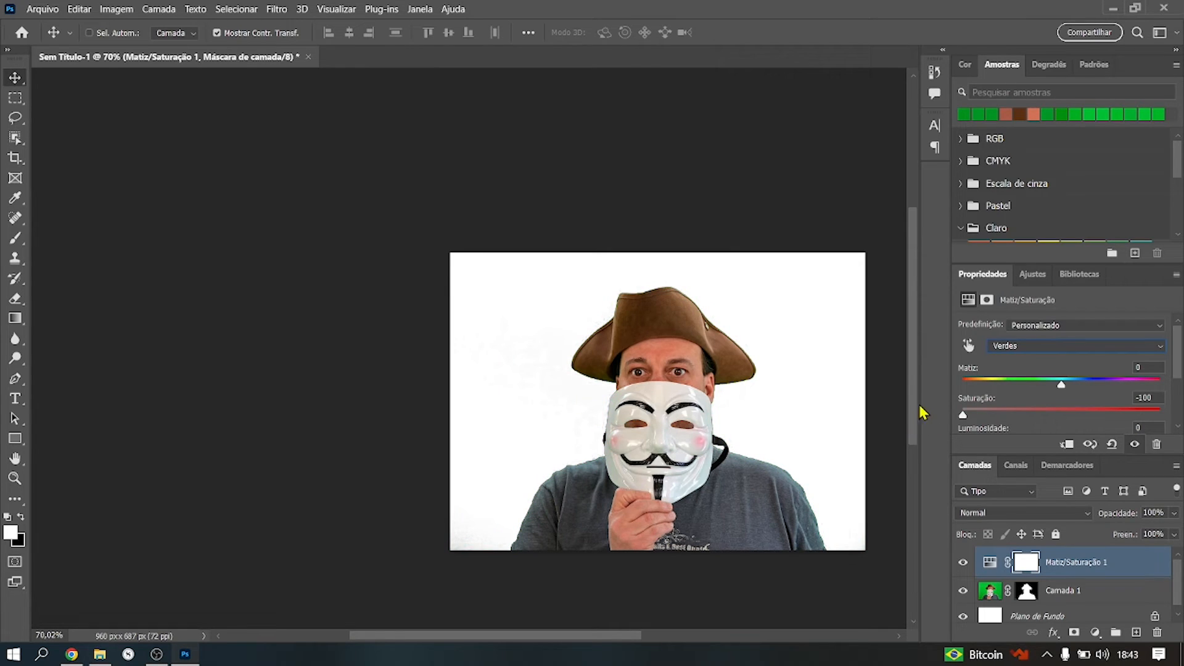
# Step: Set the saturation of Amarelos to -70 in the Matiz/Saturação adjustment
pyautogui.click(1002, 346)
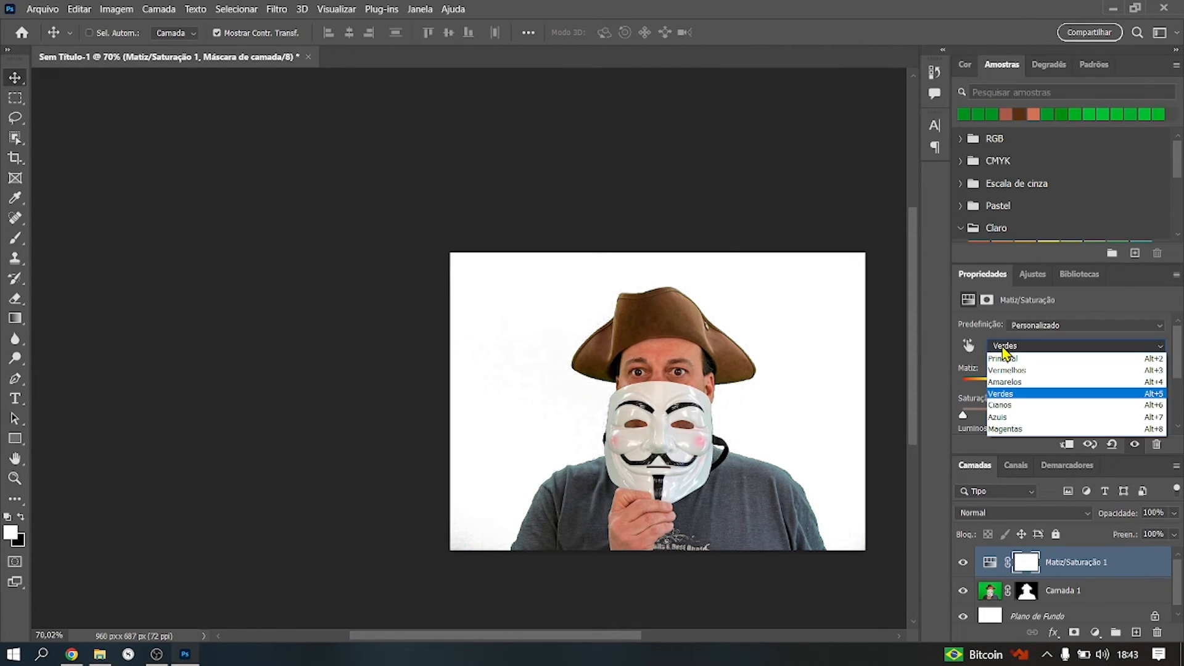
pyautogui.click(1045, 383)
pyautogui.moveTo(1063, 415); pyautogui.dragTo(992, 430)
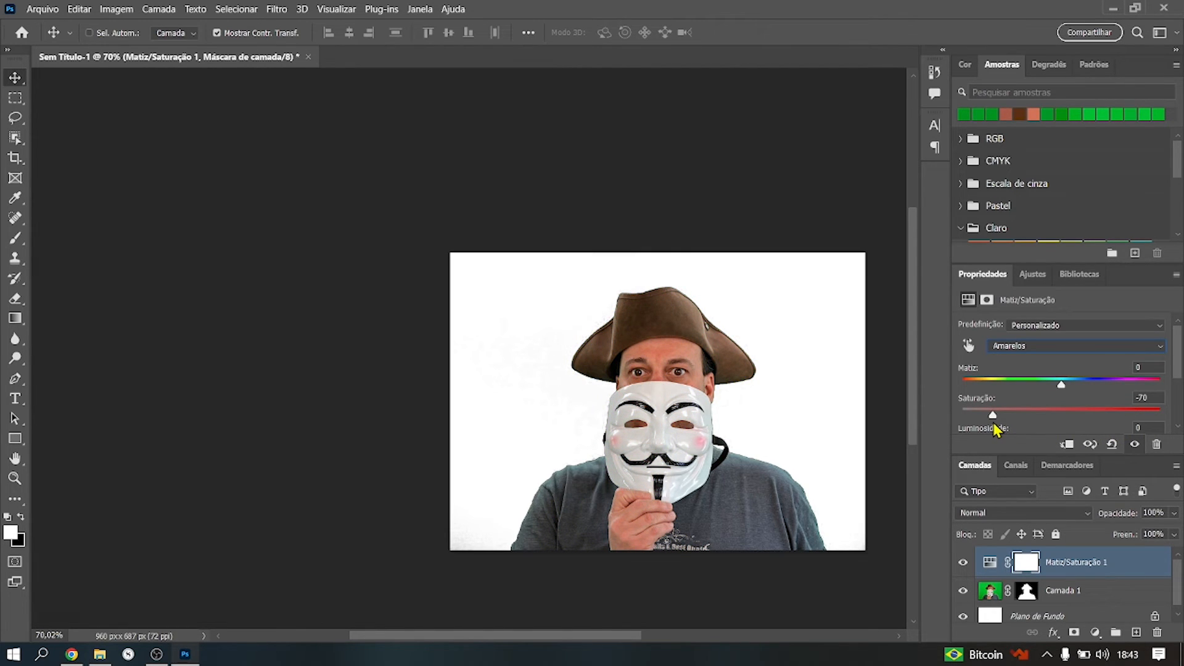
# Step: Set the saturation of Vermelhos to +16 in the Matiz/Saturação adjustment
pyautogui.click(1005, 353)
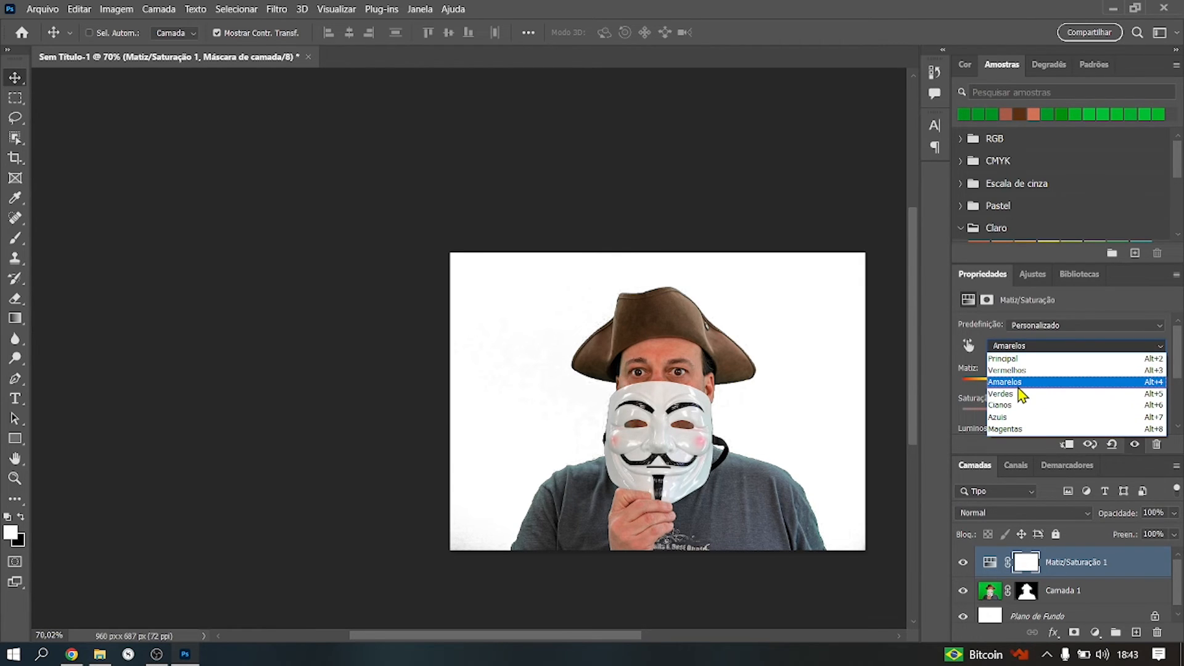
pyautogui.click(1022, 372)
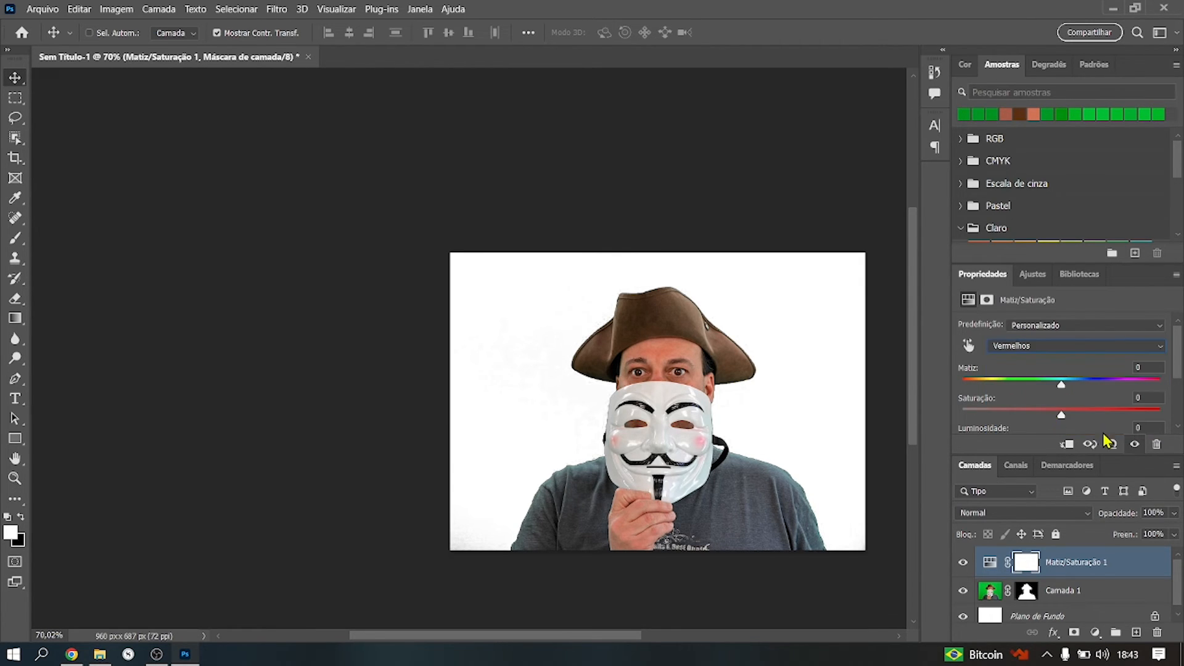
pyautogui.moveTo(1061, 415); pyautogui.dragTo(1079, 417)
# Step: Hide the Plano de Fundo layer and check the cutout man on the transparent background
pyautogui.click(963, 616)
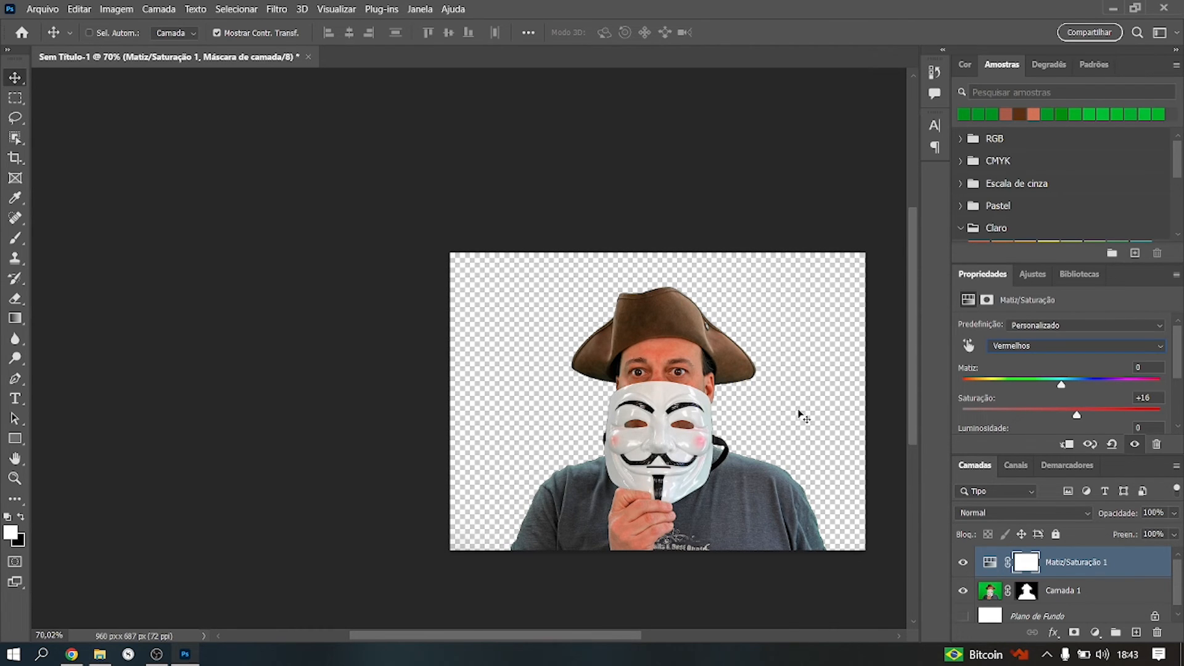
pyautogui.press('ctrl')
pyautogui.hotkey('ctrl', '0')
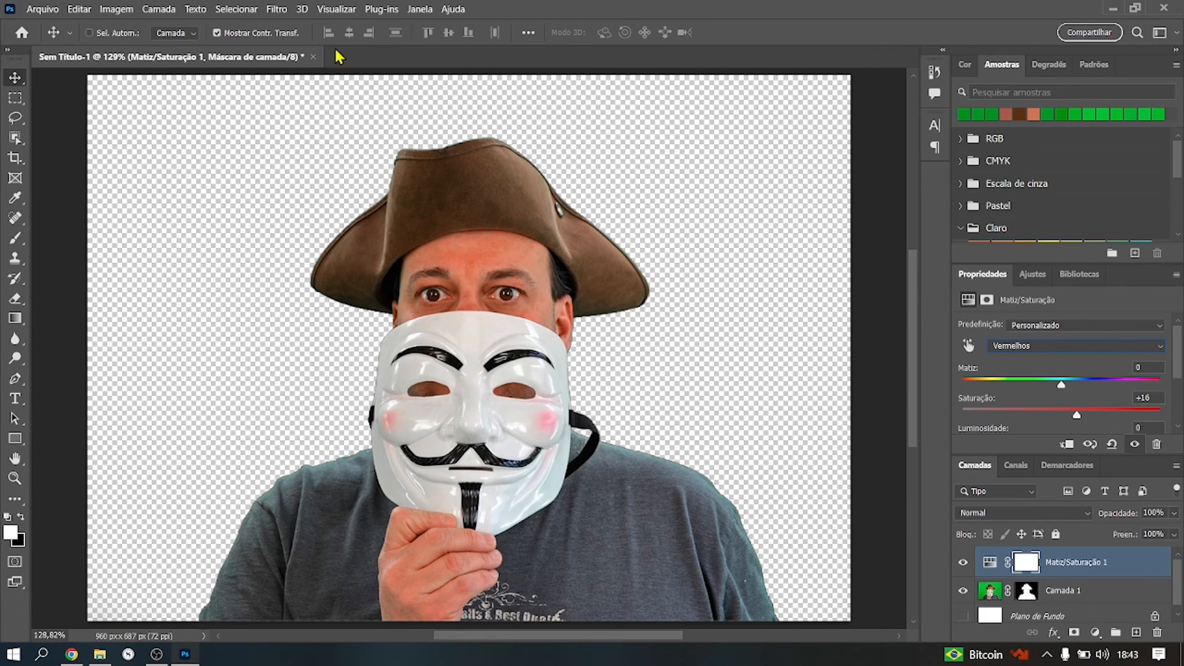
pyautogui.click(237, 9)
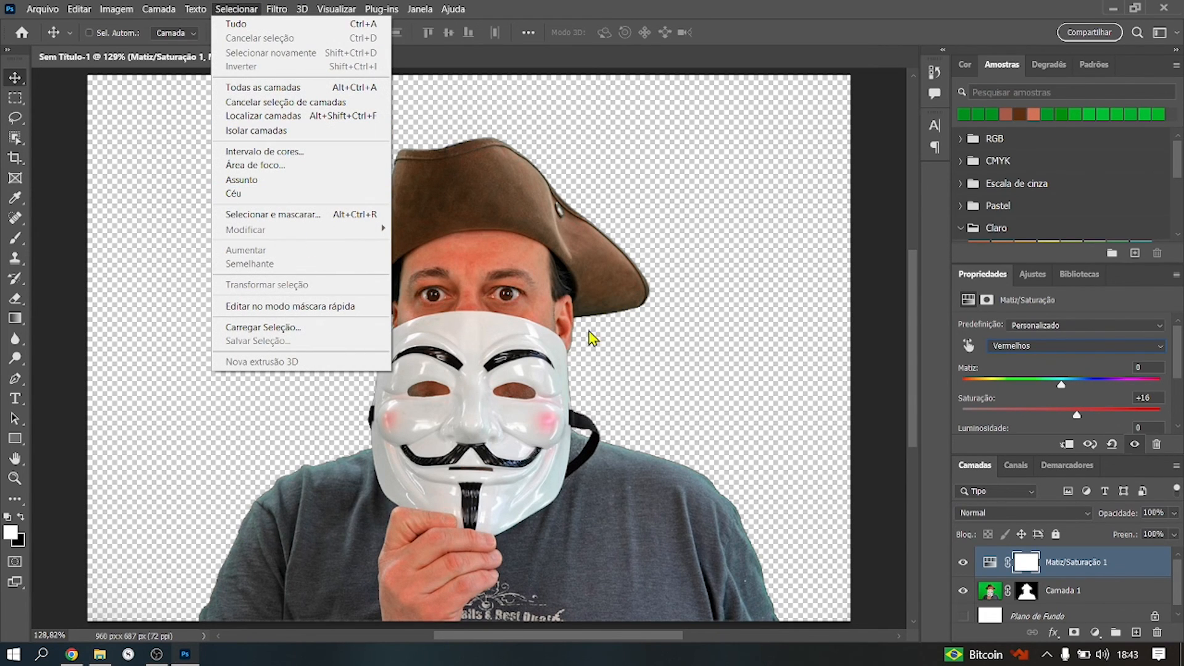
pyautogui.click(641, 335)
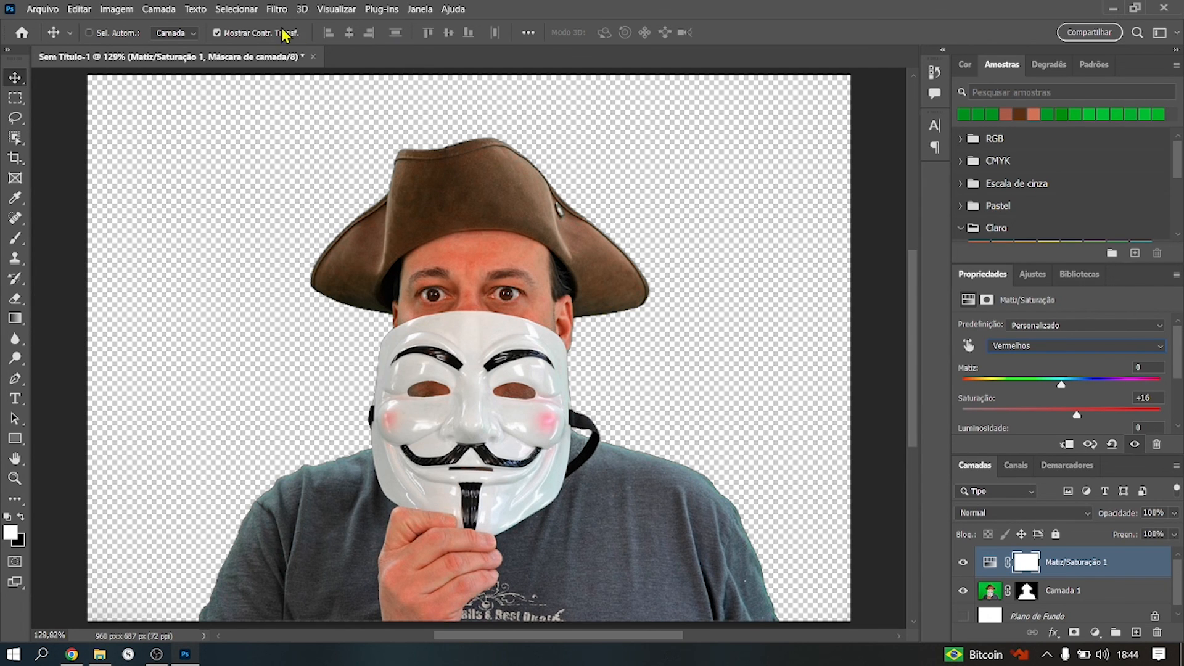
pyautogui.click(236, 9)
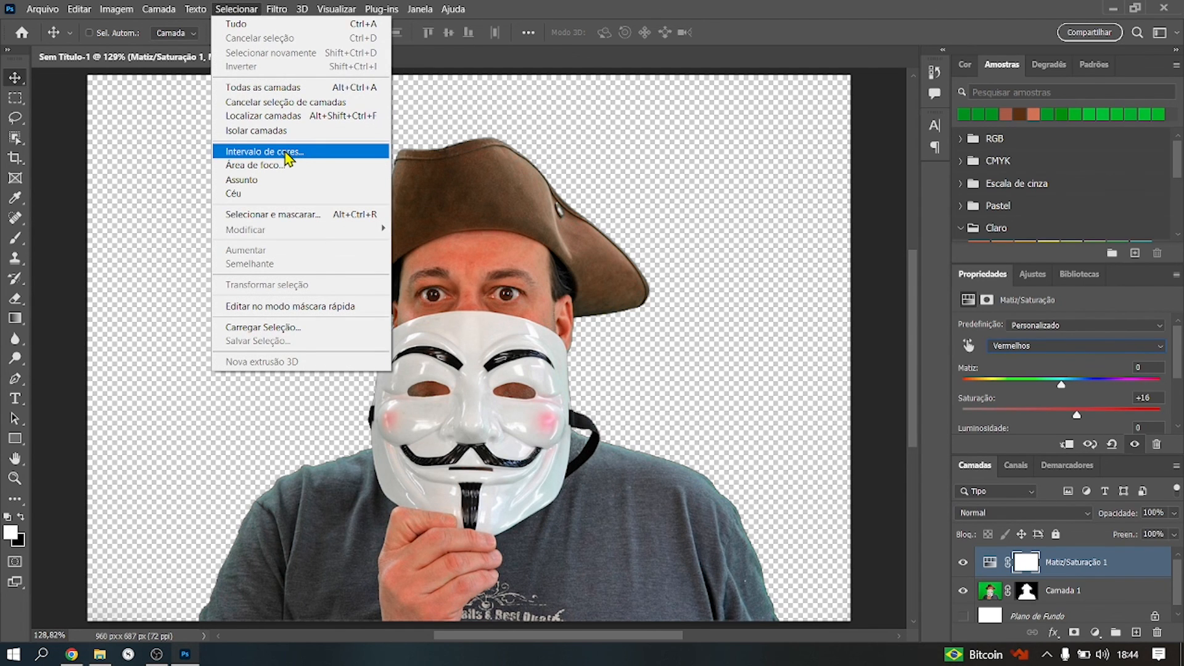
pyautogui.click(723, 339)
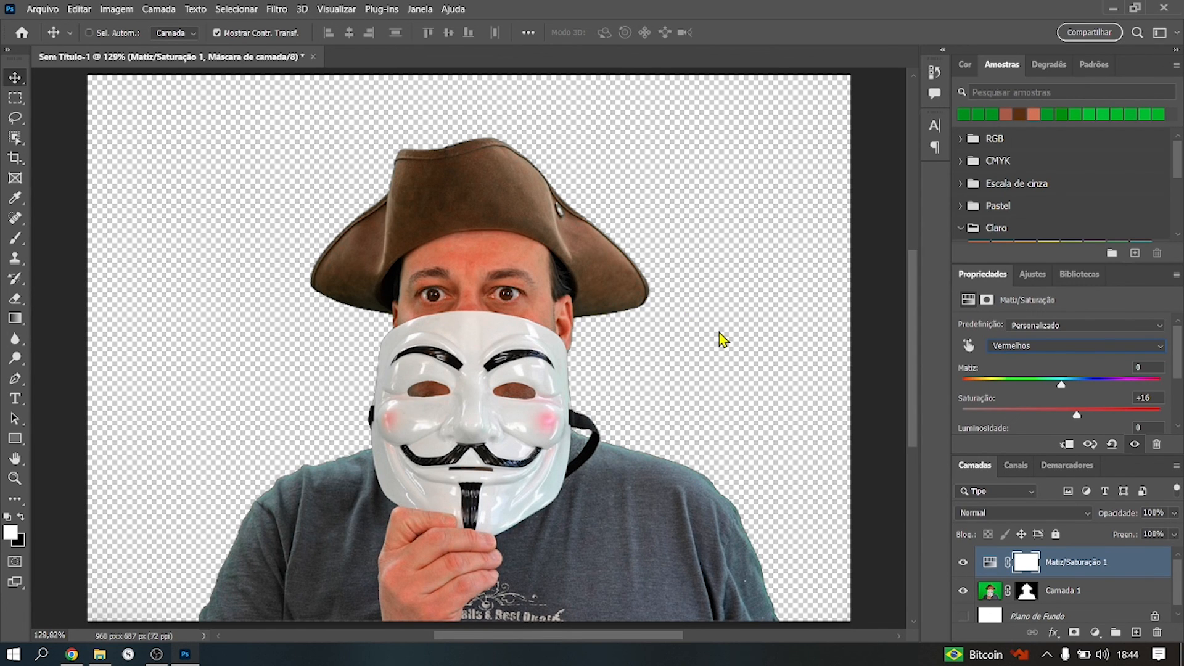